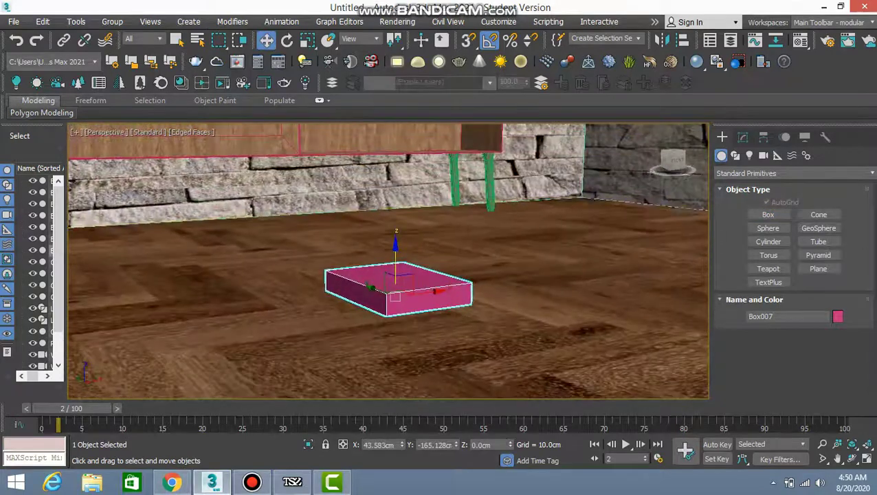
Set the pink box's length to 30 cm, width to 20 cm and height to 3 cm
{"action": "left_click", "coordinate": [742, 137]}
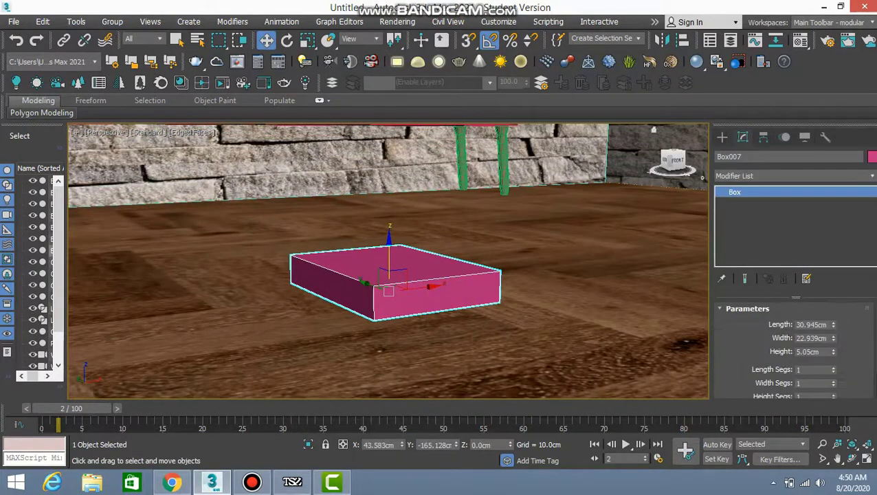
{"action": "type", "text": "30"}
{"action": "key", "text": "Tab"}
{"action": "type", "text": "2"}
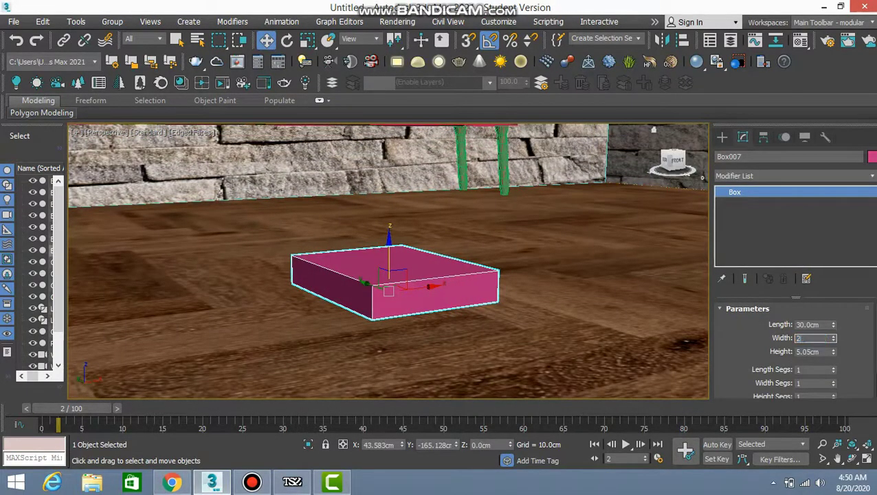
{"action": "type", "text": "0"}
{"action": "key", "text": "Tab"}
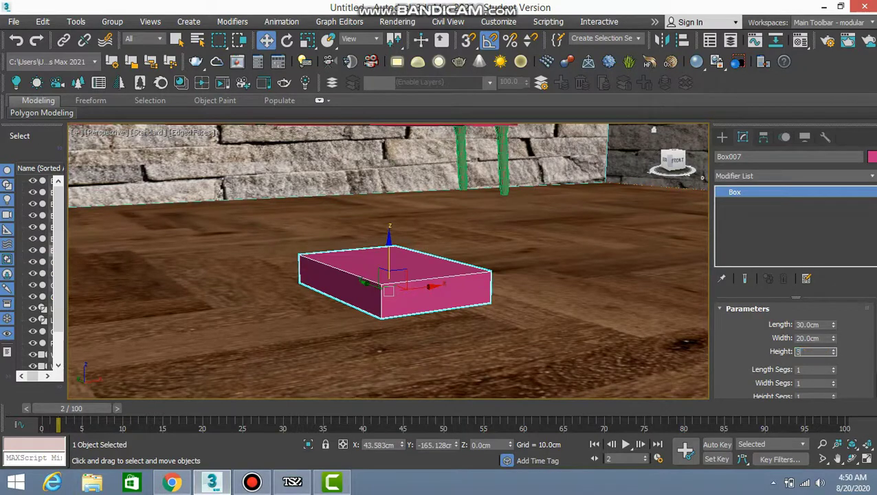
{"action": "key", "text": "Return"}
Add an Edit Poly modifier to the resized box
{"action": "middle_click_drag", "start_coordinate": [388, 275], "coordinate": [419, 295], "text": "alt"}
{"action": "left_click", "coordinate": [791, 176]}
{"action": "key", "text": "e"}
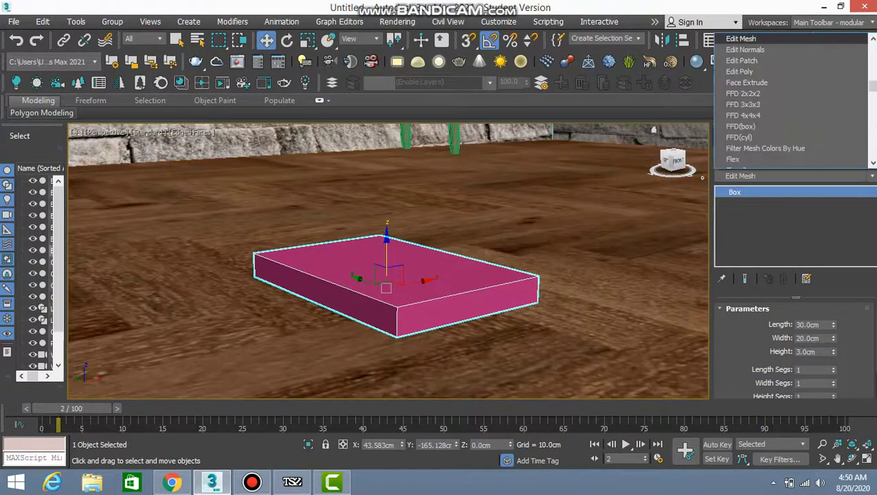
{"action": "key", "text": "Down"}
{"action": "key", "text": "Down"}
{"action": "key", "text": "Down"}
{"action": "key", "text": "Return"}
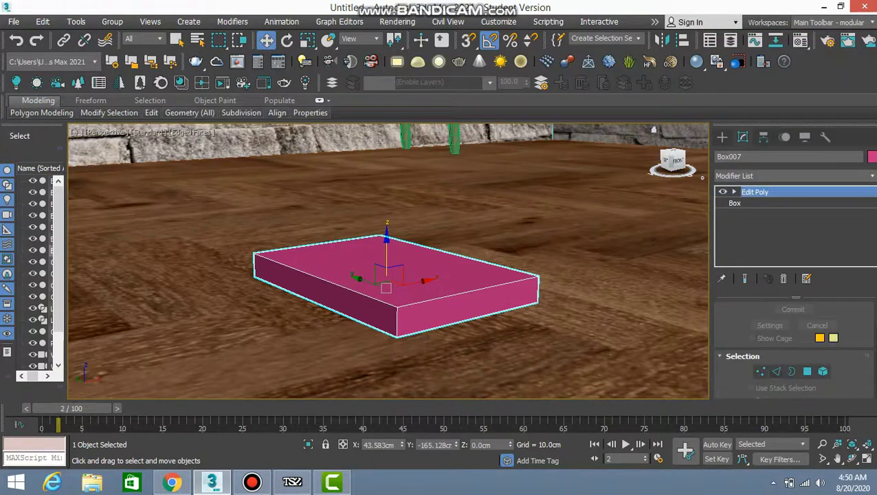
Connect the two short vertical edges of the box's long spine side with 1 segment
{"action": "key", "text": "2"}
{"action": "left_click", "coordinate": [254, 264]}
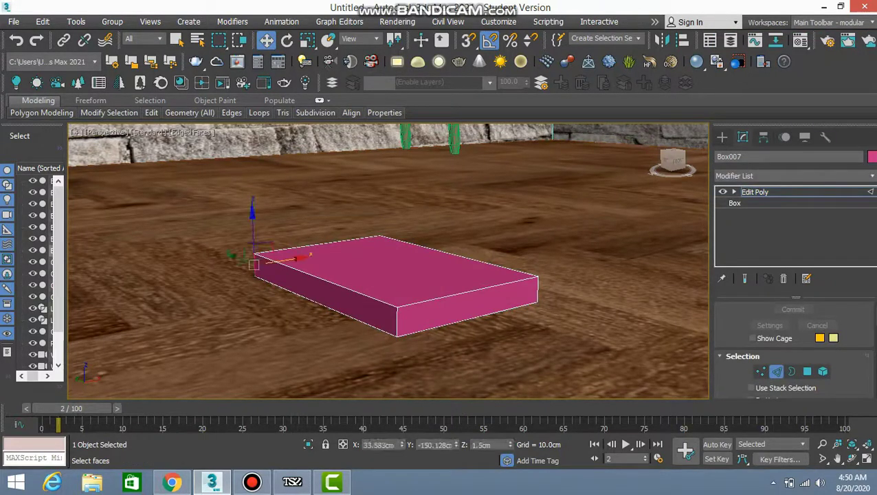
{"action": "left_click", "coordinate": [397, 320]}
{"action": "scroll", "coordinate": [795, 347], "scroll_direction": "down", "scroll_amount": 5}
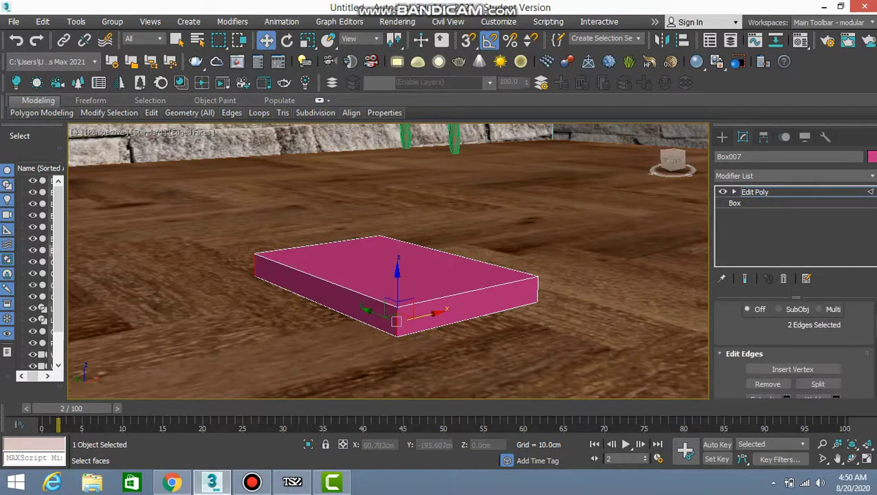
{"action": "left_click", "coordinate": [835, 318]}
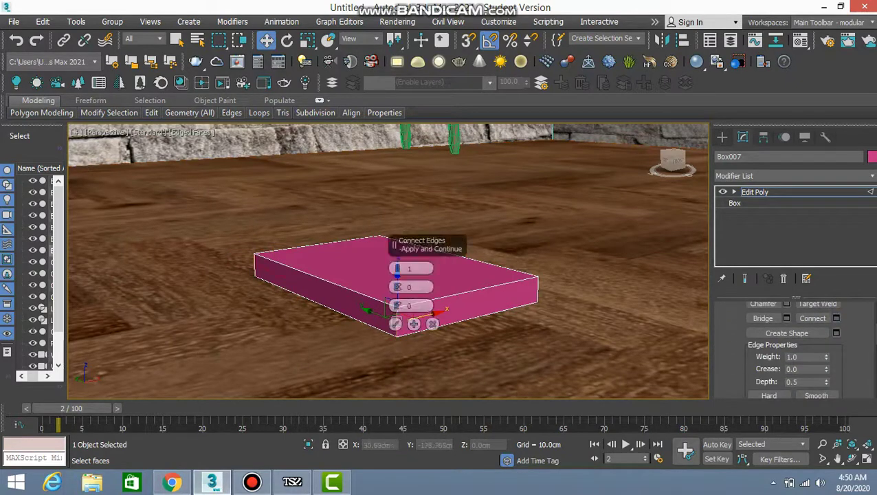
{"action": "left_click", "coordinate": [391, 321]}
Pull the connecting spine edge outward about 1.2 cm along X and chamfer it by 1.0 cm with 3 segments
{"action": "middle_click_drag", "start_coordinate": [426, 275], "coordinate": [357, 275], "text": "alt"}
{"action": "left_click_drag", "start_coordinate": [308, 280], "coordinate": [292, 280]}
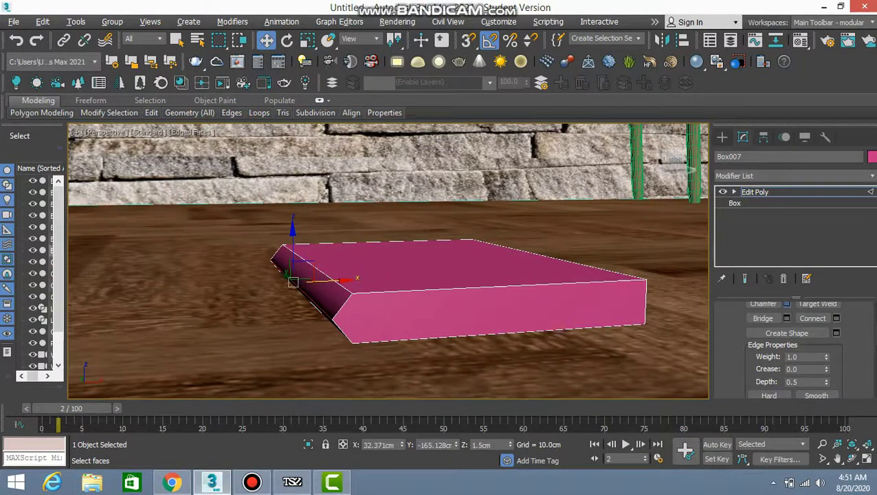
{"action": "key", "text": "ctrl+shift+c"}
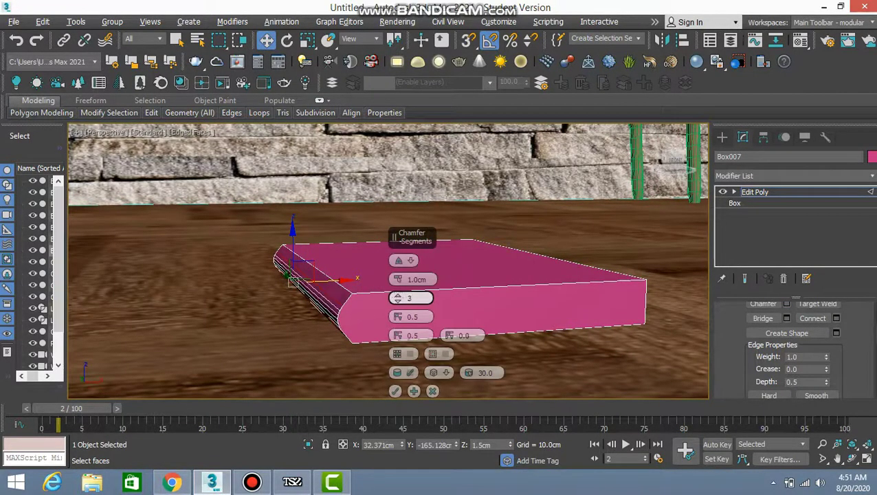
{"action": "left_click", "coordinate": [395, 391]}
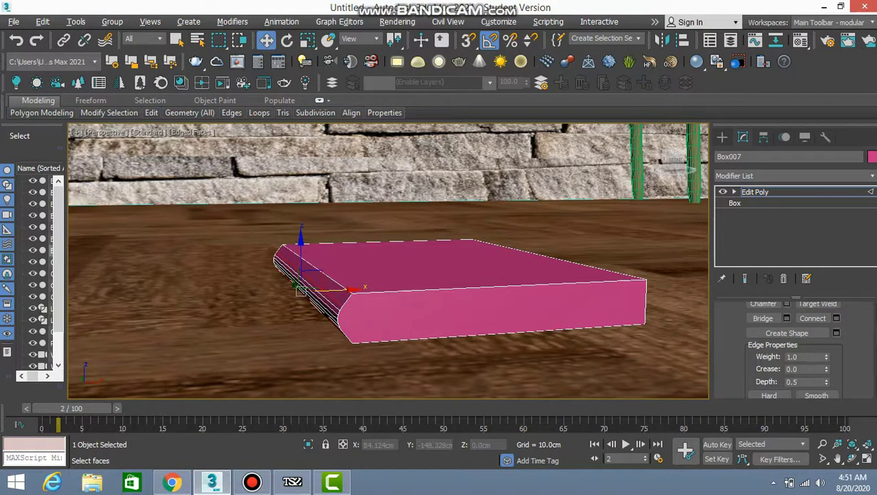
Select the three side polygons other than the rounded spine and inset them by 0.4 cm
{"action": "key", "text": "2"}
{"action": "key", "text": "4"}
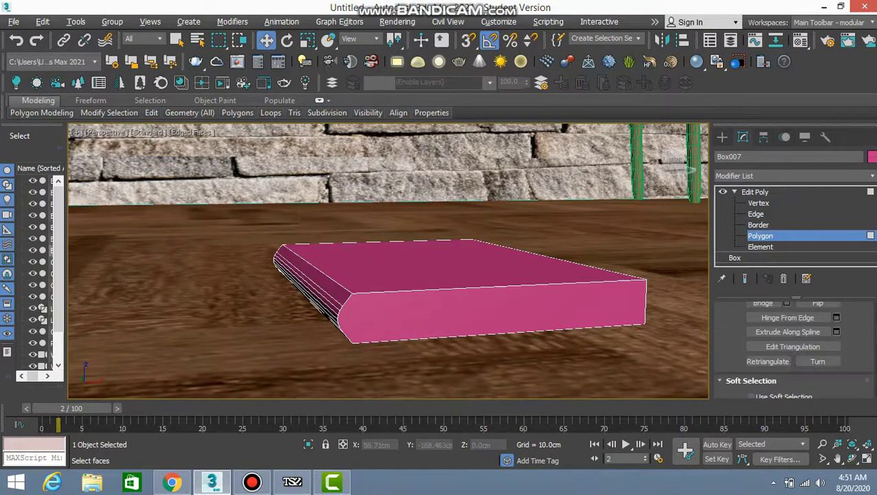
{"action": "left_click", "coordinate": [481, 317]}
{"action": "middle_click_drag", "start_coordinate": [481, 316], "coordinate": [433, 292], "text": "alt"}
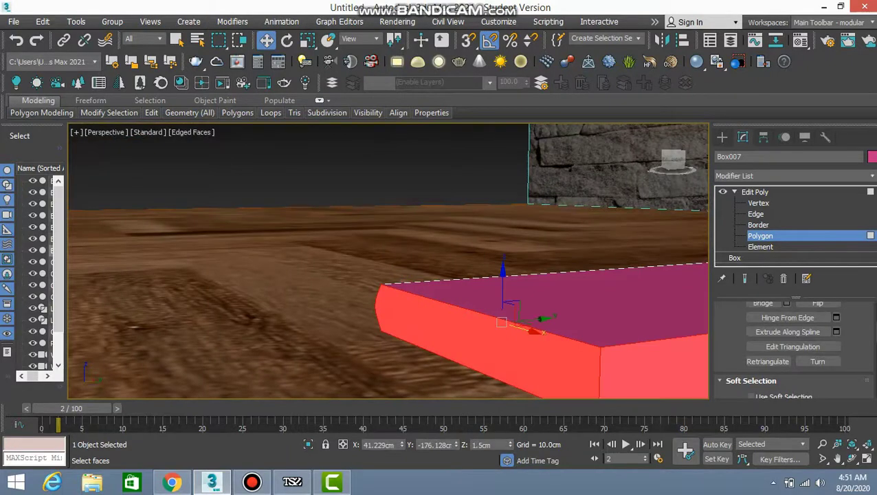
{"action": "scroll", "coordinate": [389, 261], "scroll_direction": "down", "scroll_amount": 5}
{"action": "middle_click_drag", "start_coordinate": [388, 261], "coordinate": [361, 237], "text": "alt"}
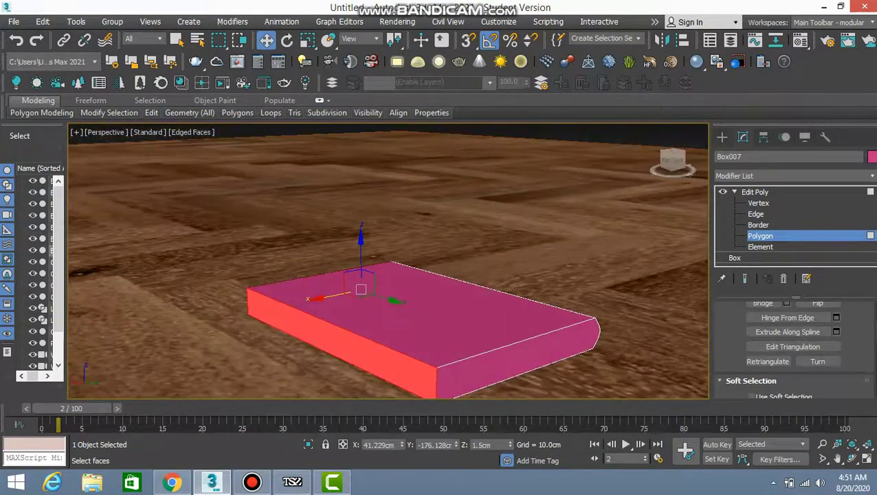
{"action": "left_click", "coordinate": [515, 361], "text": "ctrl"}
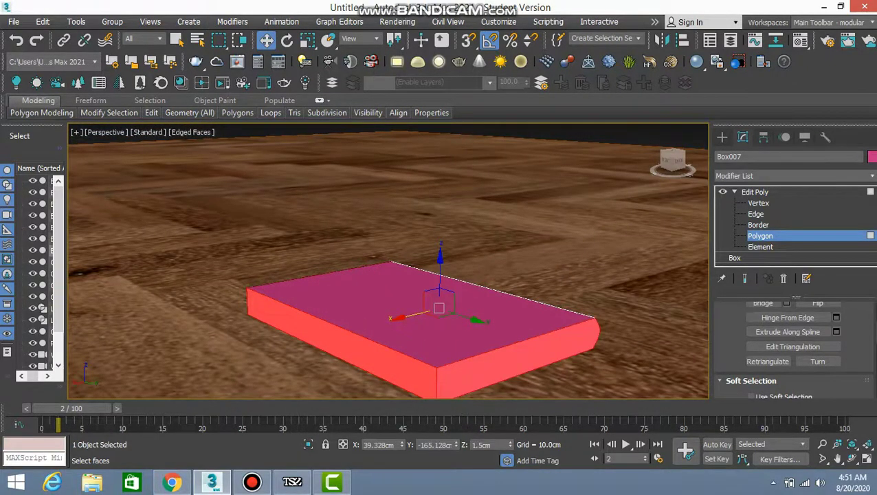
{"action": "scroll", "coordinate": [794, 351], "scroll_direction": "up", "scroll_amount": 5}
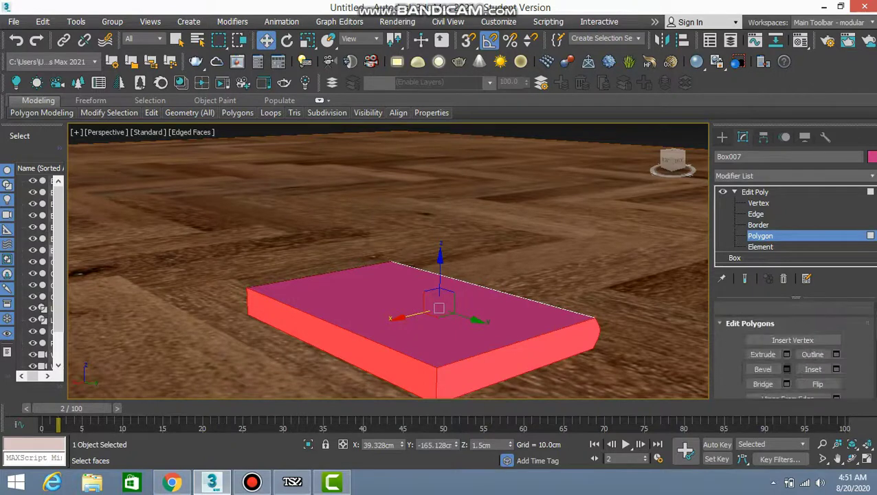
{"action": "left_click", "coordinate": [836, 369]}
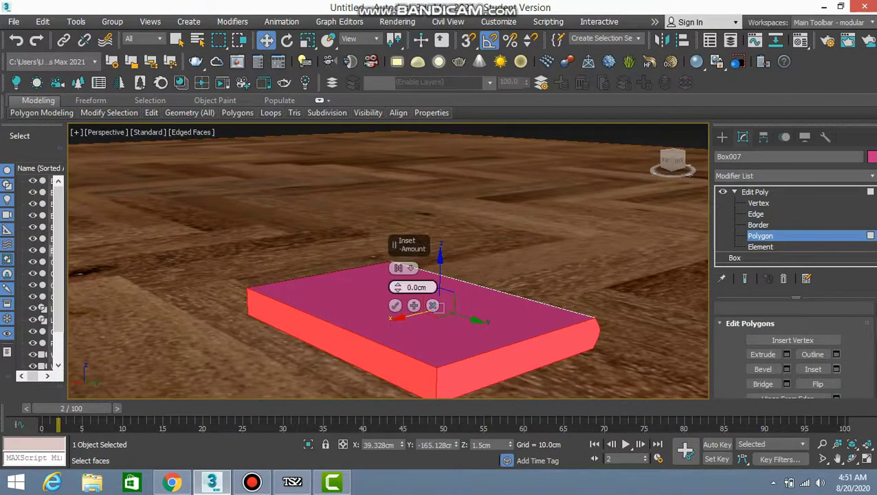
{"action": "left_click_drag", "start_coordinate": [397, 287], "coordinate": [397, 285]}
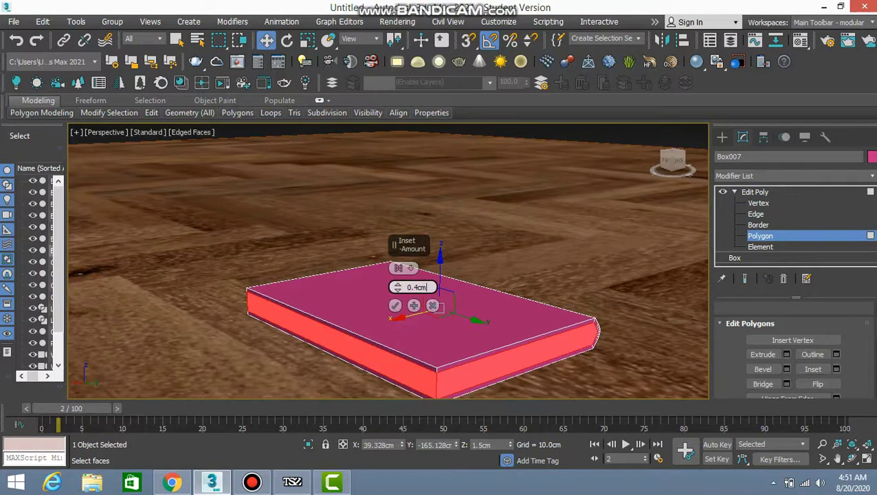
{"action": "key", "text": "Return"}
Extrude the inset page polygons inward with a height of -0.4 cm, changing the extrusion type from Group to the next option
{"action": "left_click", "coordinate": [786, 354]}
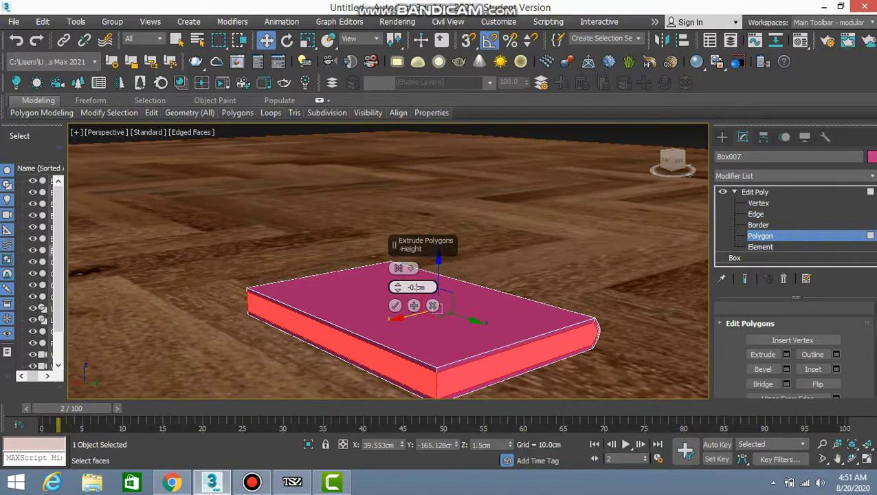
{"action": "type", "text": "4"}
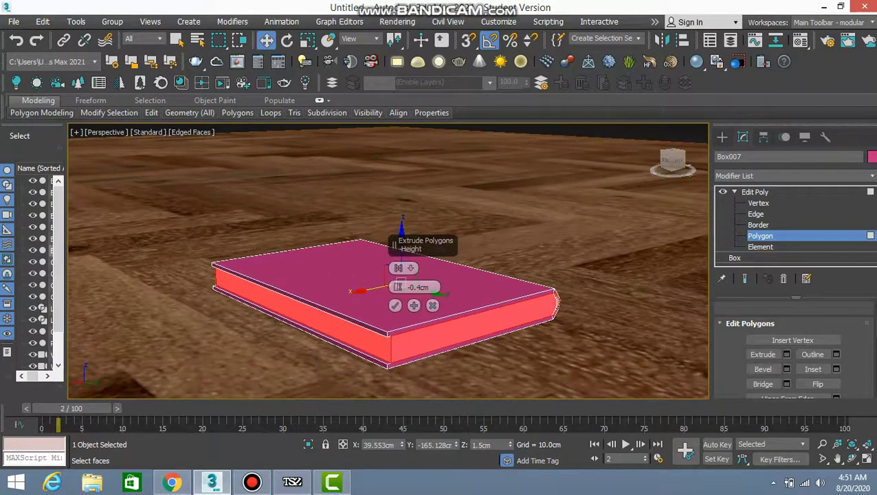
{"action": "scroll", "coordinate": [598, 323], "scroll_direction": "up", "scroll_amount": 5}
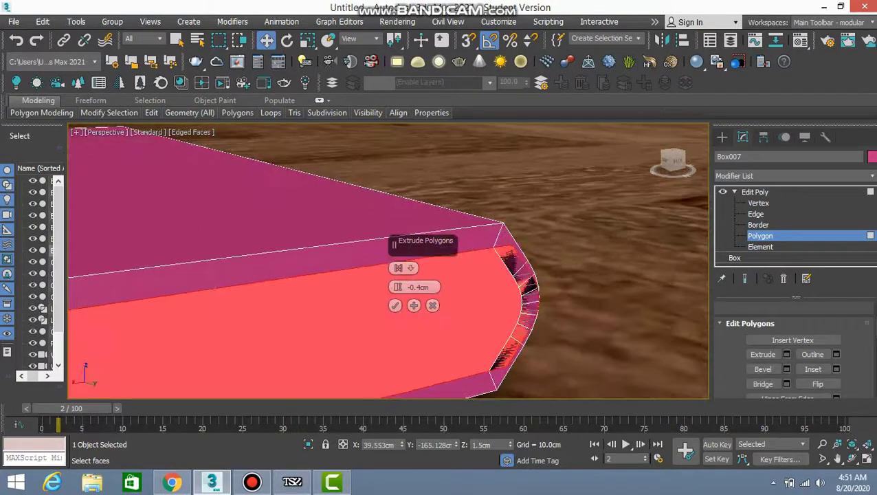
{"action": "left_click", "coordinate": [410, 267]}
{"action": "left_click", "coordinate": [445, 289]}
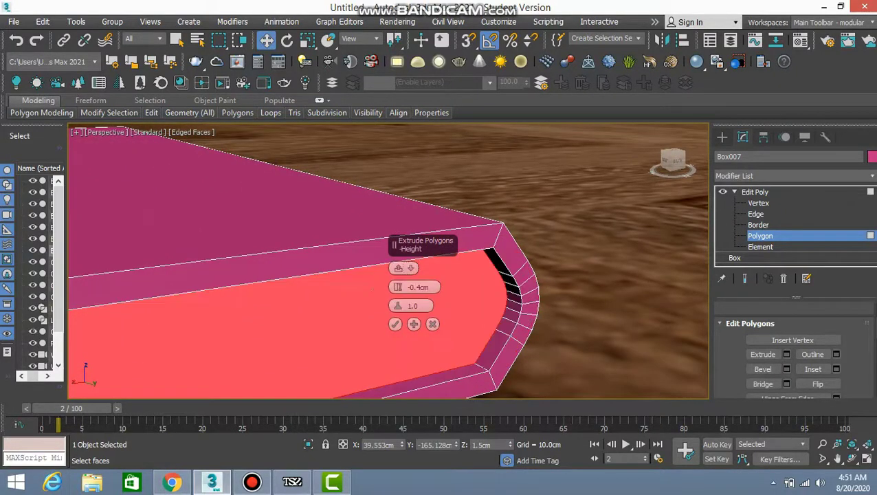
{"action": "scroll", "coordinate": [444, 289], "scroll_direction": "down", "scroll_amount": 5}
{"action": "middle_click_drag", "start_coordinate": [413, 295], "coordinate": [522, 296], "text": "alt"}
{"action": "left_click", "coordinate": [394, 324]}
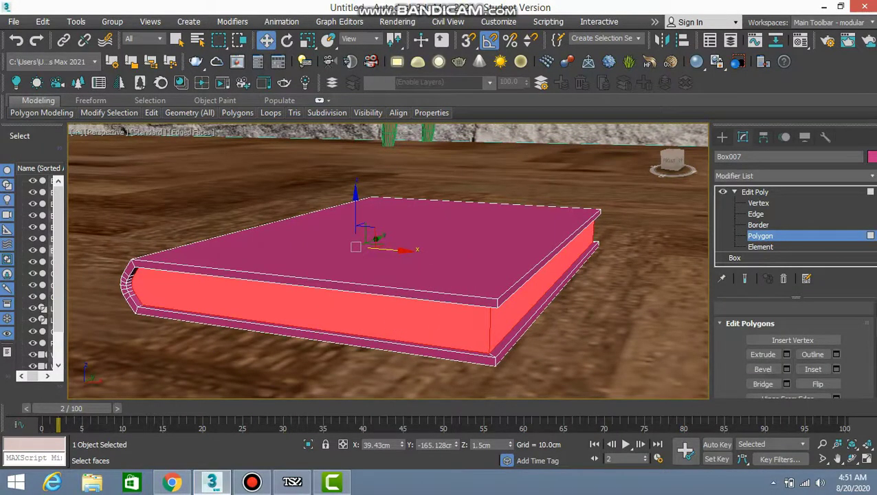
Detach the recessed page polygons from the book cover as a separate object
{"action": "middle_click_drag", "start_coordinate": [412, 275], "coordinate": [357, 261]}
{"action": "scroll", "coordinate": [794, 351], "scroll_direction": "down", "scroll_amount": 15}
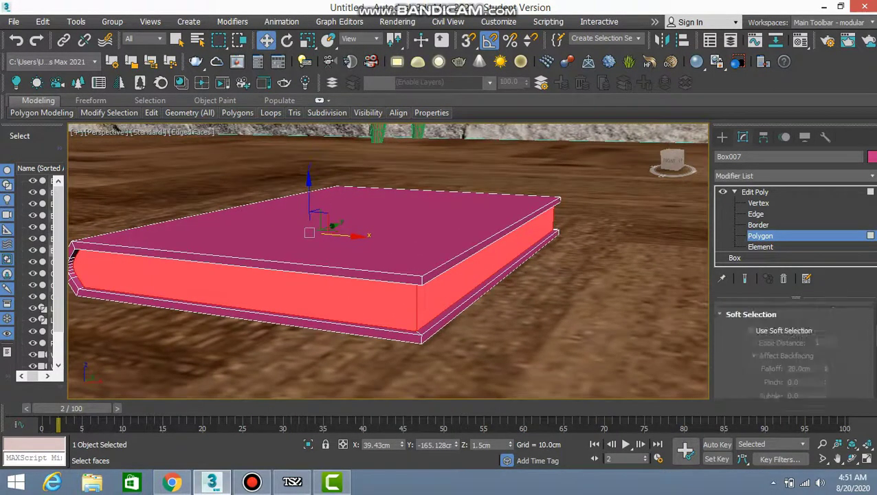
{"action": "scroll", "coordinate": [794, 351], "scroll_direction": "down", "scroll_amount": 8}
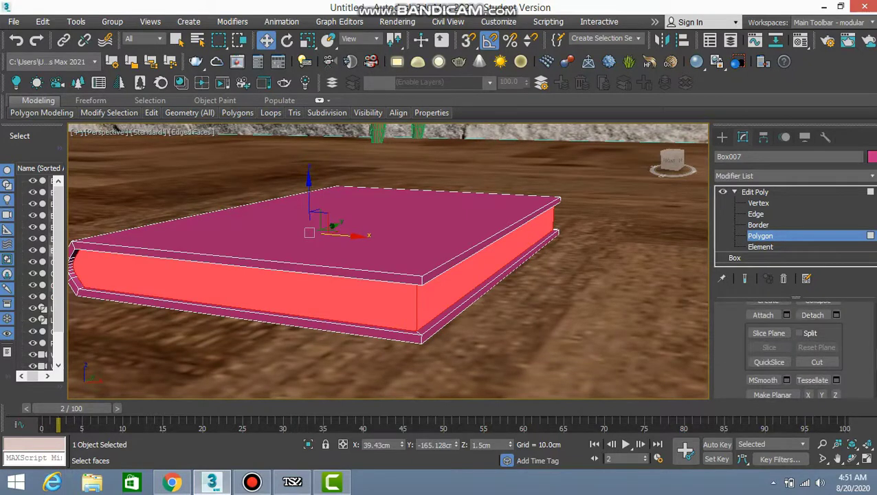
{"action": "key", "text": "ctrl+d"}
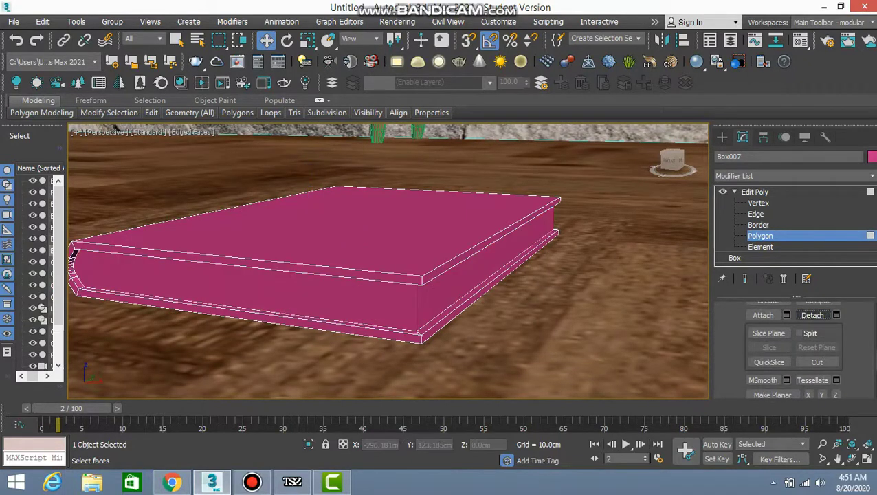
{"action": "left_click", "coordinate": [722, 137]}
Assign the printed book-cover material from the Material Editor to the cover object
{"action": "middle_click_drag", "start_coordinate": [385, 275], "coordinate": [302, 258], "text": "alt"}
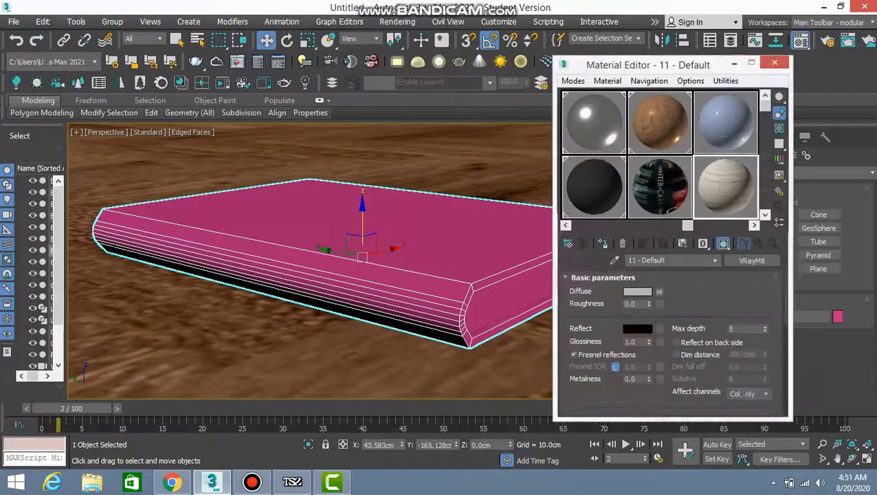
{"action": "left_click", "coordinate": [800, 40]}
{"action": "left_click", "coordinate": [658, 189]}
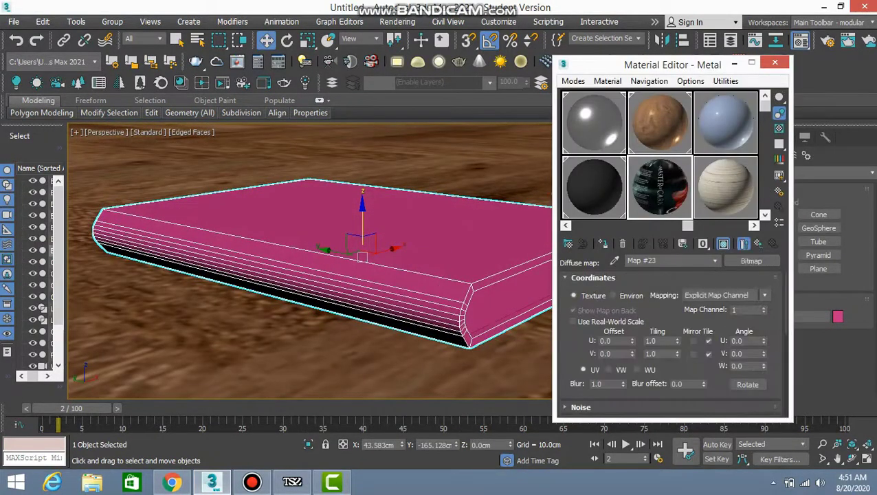
{"action": "left_click", "coordinate": [602, 243]}
{"action": "key", "text": "m"}
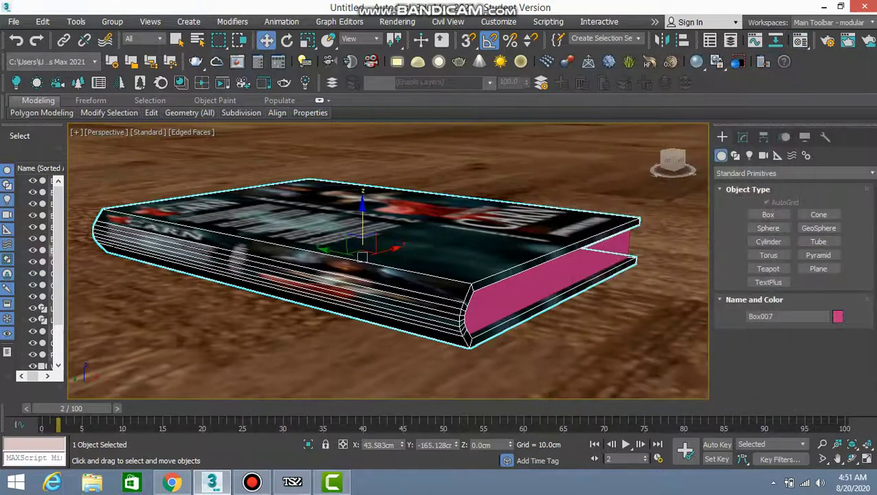
Add an Unwrap UVW modifier to the book cover and open its UV editor
{"action": "middle_click_drag", "start_coordinate": [385, 289], "coordinate": [412, 248], "text": "alt"}
{"action": "left_click", "coordinate": [742, 136]}
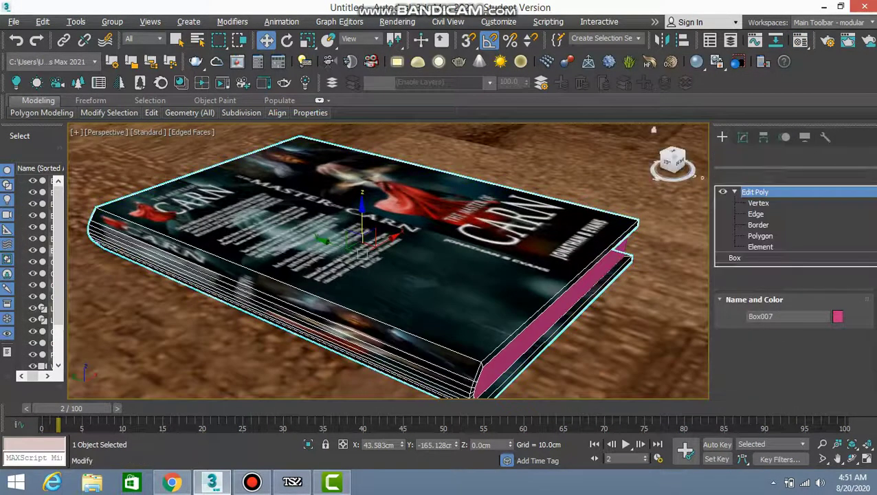
{"action": "left_click", "coordinate": [791, 176]}
{"action": "type", "text": "u"}
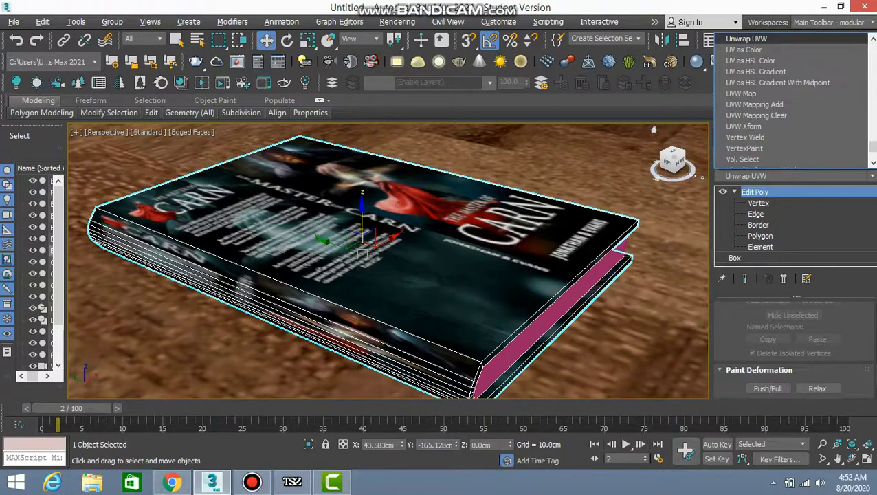
{"action": "key", "text": "Return"}
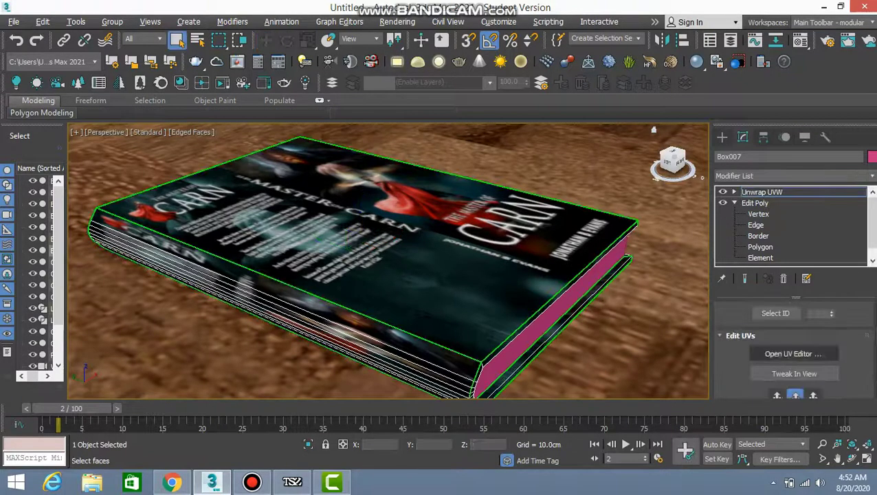
{"action": "left_click", "coordinate": [793, 353]}
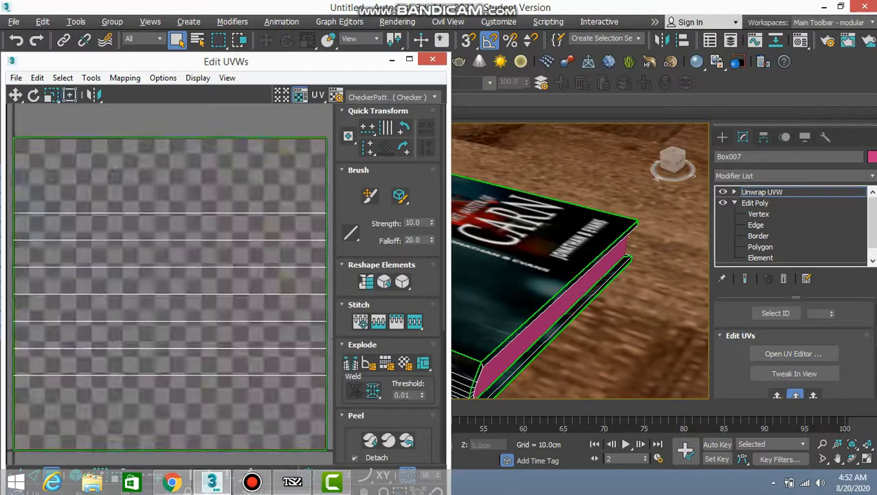
{"action": "middle_click_drag", "start_coordinate": [578, 261], "coordinate": [608, 275], "text": "alt"}
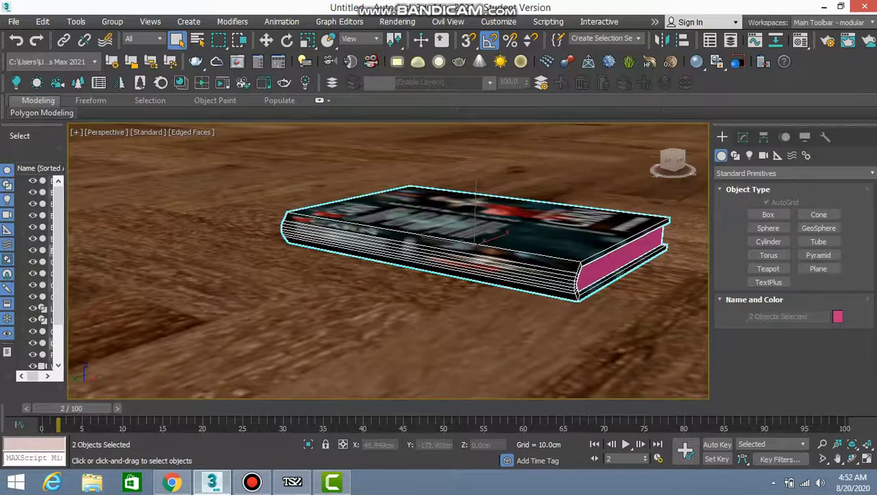
Select only the book cover object and activate its Unwrap UVW modifier for editing
{"action": "key", "text": "w"}
{"action": "mouse_move", "coordinate": [474, 262]}
{"action": "middle_mouse_down", "text": "alt"}
{"action": "mouse_move", "coordinate": [481, 247]}
{"action": "mouse_move", "coordinate": [489, 270]}
{"action": "mouse_move", "coordinate": [481, 247]}
{"action": "middle_mouse_up", "text": "alt"}
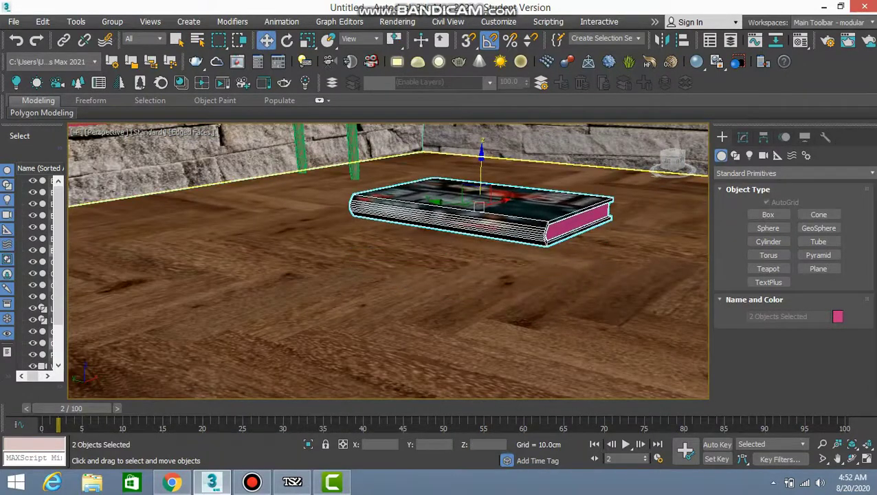
{"action": "left_click", "coordinate": [461, 206]}
{"action": "scroll", "coordinate": [385, 275], "scroll_direction": "up", "scroll_amount": 5}
{"action": "middle_click_drag", "start_coordinate": [385, 275], "coordinate": [412, 289], "text": "alt"}
{"action": "left_click", "coordinate": [381, 263]}
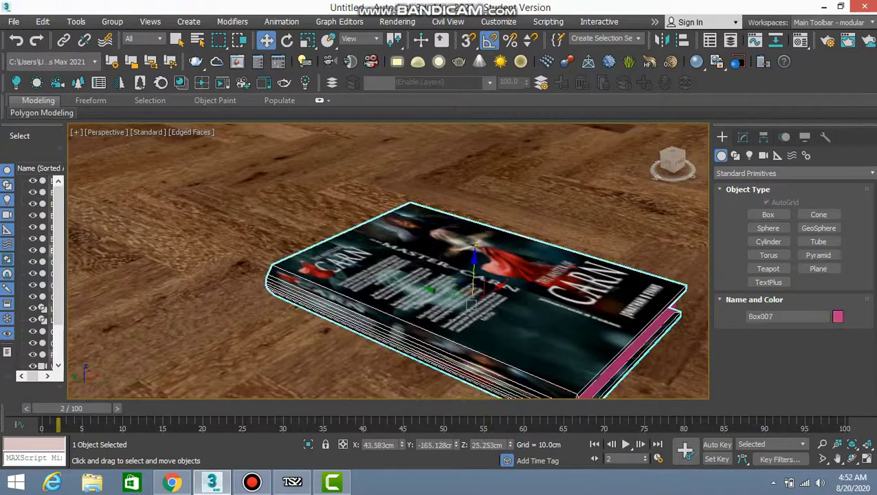
{"action": "left_click", "coordinate": [743, 136]}
{"action": "left_click", "coordinate": [734, 192]}
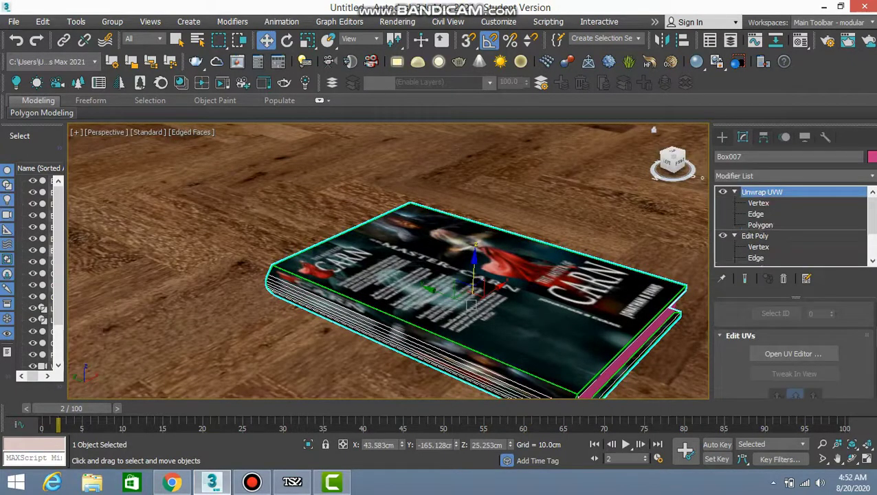
Break the UVs of the book's upper cover polygon in the UV editor and move them outside the texture square
{"action": "left_click", "coordinate": [760, 224]}
{"action": "left_click", "coordinate": [467, 275]}
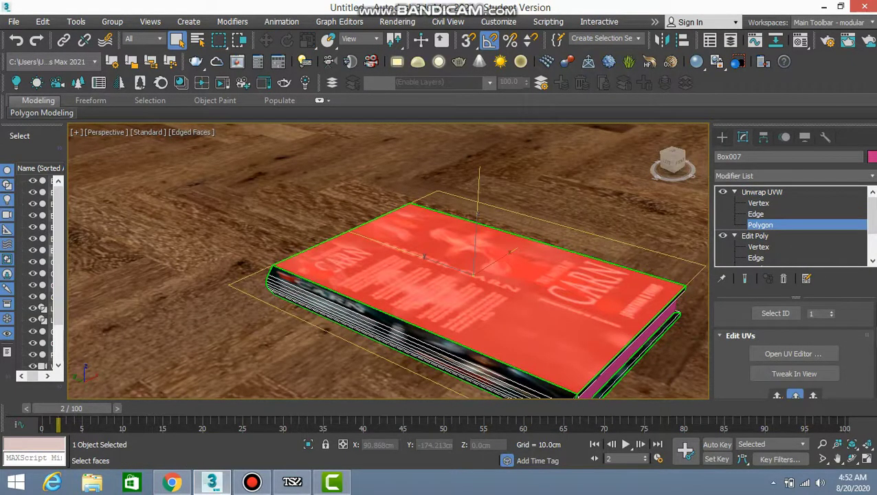
{"action": "left_click", "coordinate": [792, 353]}
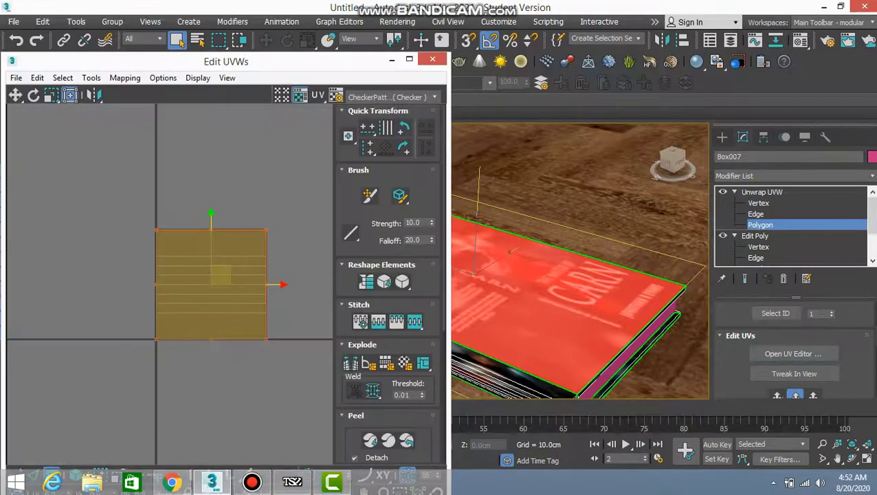
{"action": "right_click", "coordinate": [222, 305]}
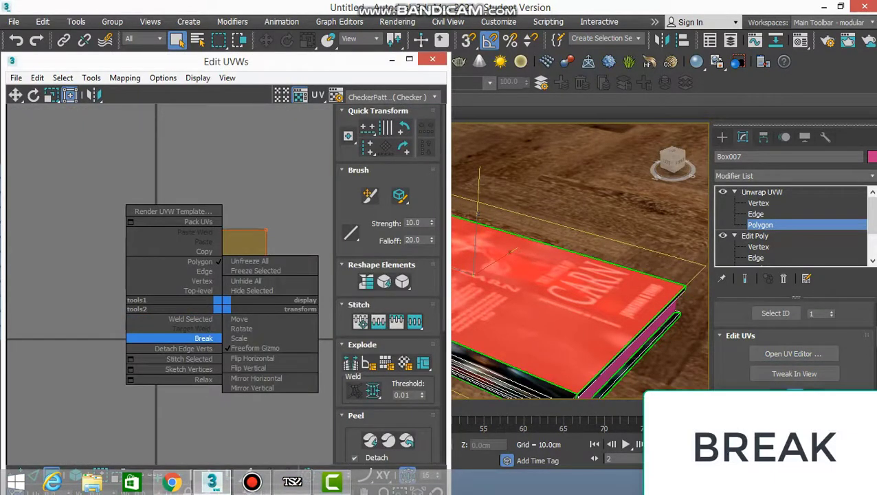
{"action": "left_click", "coordinate": [200, 338]}
{"action": "left_click_drag", "start_coordinate": [211, 285], "coordinate": [91, 212]}
Break the UVs of the book's underside cover polygon and move them outside the texture square, below the first detached piece
{"action": "middle_click_drag", "start_coordinate": [577, 247], "coordinate": [577, 275], "text": "alt"}
{"action": "left_click", "coordinate": [211, 285]}
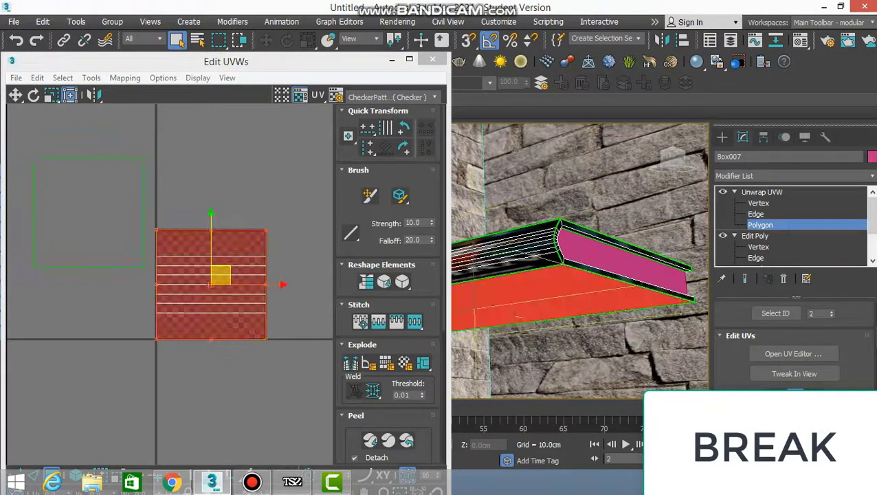
{"action": "right_click", "coordinate": [216, 307]}
{"action": "left_click", "coordinate": [198, 341]}
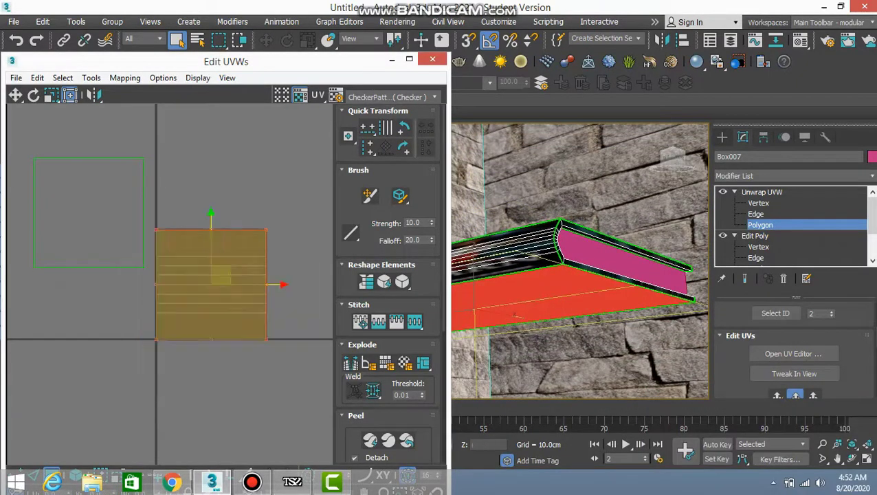
{"action": "left_click_drag", "start_coordinate": [221, 275], "coordinate": [95, 342]}
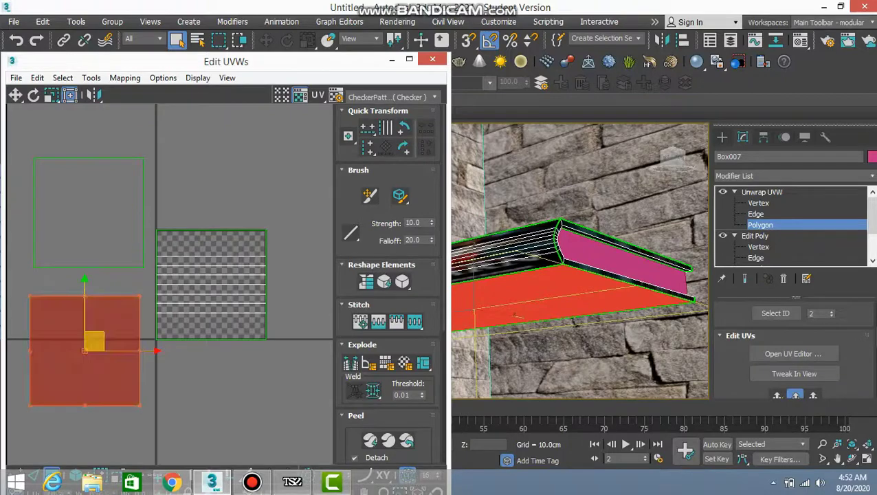
Select all the spine polygons, break their UVs off, move them above the texture square and clear the selection
{"action": "middle_click_drag", "start_coordinate": [577, 275], "coordinate": [615, 258], "text": "alt"}
{"action": "left_click", "coordinate": [211, 326]}
{"action": "key", "text": "ctrl+Page_Up"}
{"action": "key", "text": "ctrl+Page_Up"}
{"action": "key", "text": "ctrl+Page_Up"}
{"action": "key", "text": "ctrl+Page_Up"}
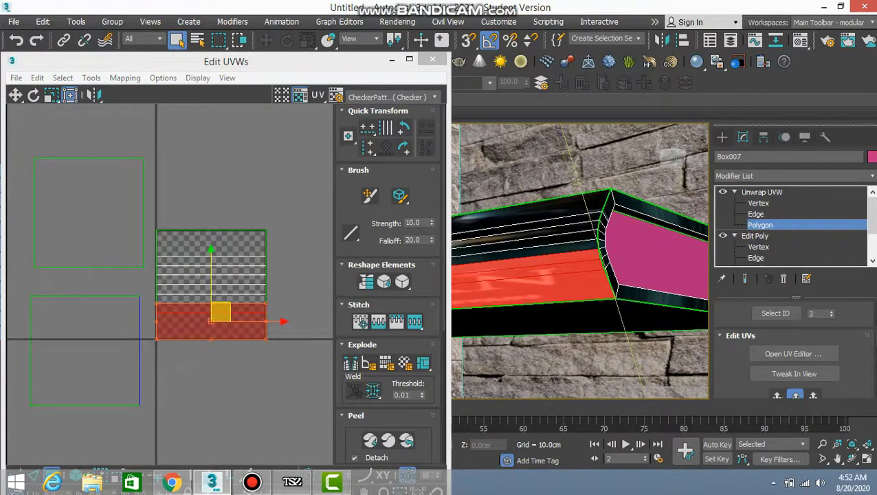
{"action": "key", "text": "ctrl+Page_Up"}
{"action": "key", "text": "ctrl+Page_Up"}
{"action": "key", "text": "ctrl+Page_Up"}
{"action": "key", "text": "ctrl+Page_Up"}
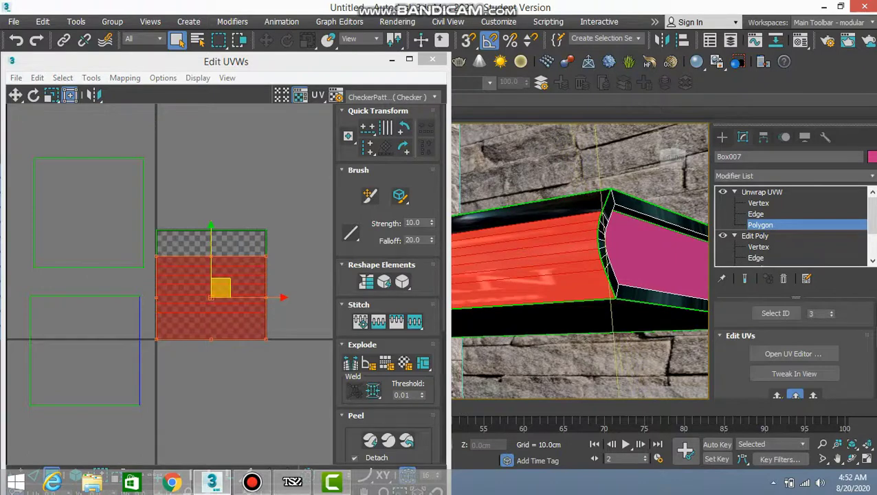
{"action": "right_click", "coordinate": [242, 308]}
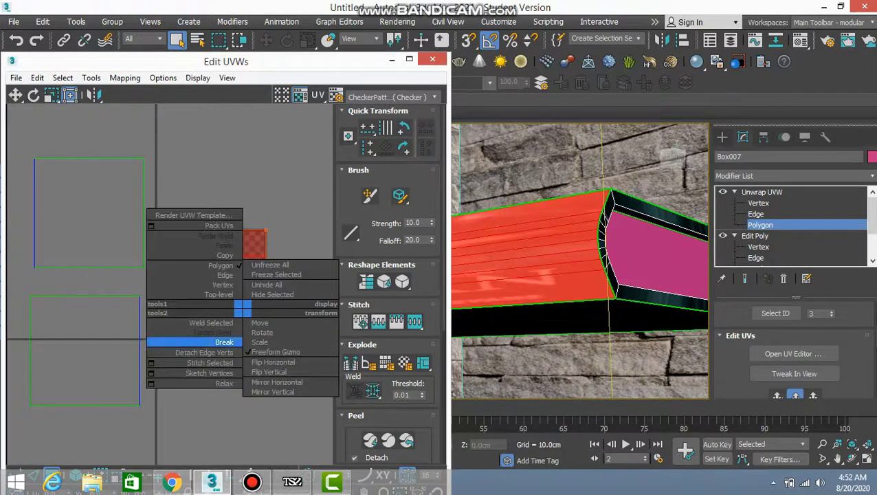
{"action": "left_click", "coordinate": [224, 342]}
{"action": "left_click_drag", "start_coordinate": [219, 278], "coordinate": [286, 153]}
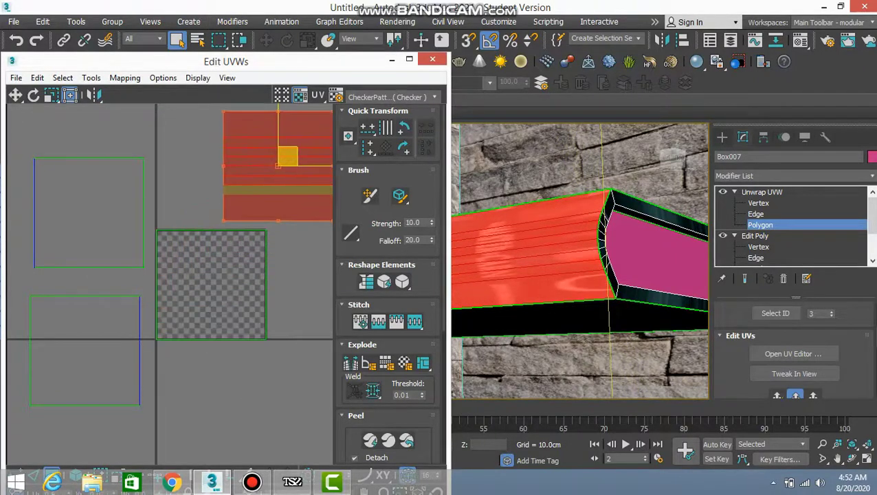
{"action": "key", "text": "ctrl+d"}
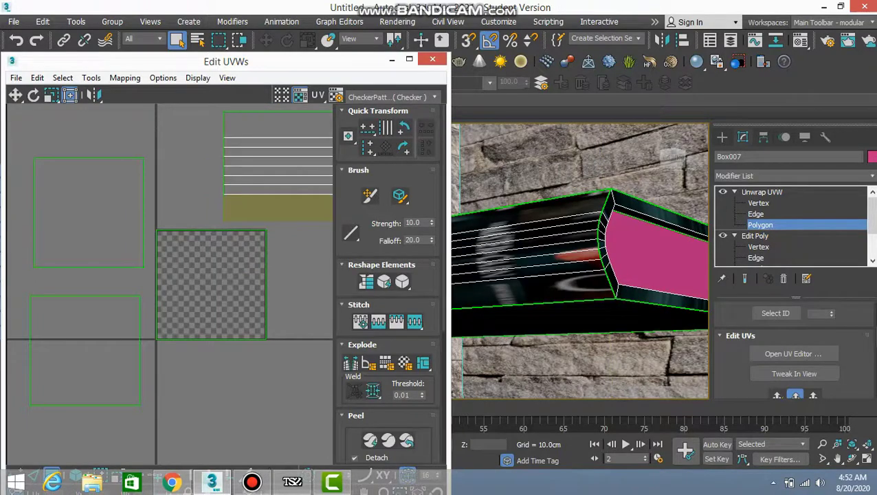
Display the bitmap 92203_5505387_993995_image as the UV editor's background texture
{"action": "left_click", "coordinate": [391, 97]}
{"action": "left_click", "coordinate": [368, 168]}
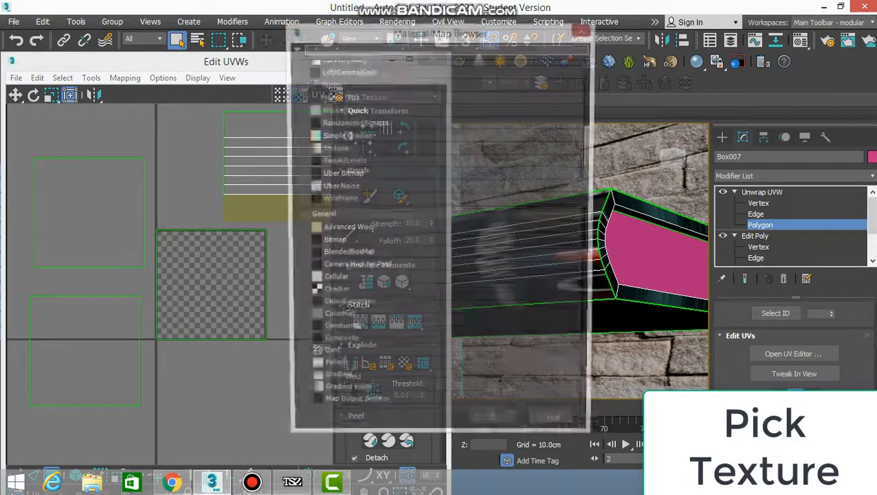
{"action": "double_click", "coordinate": [331, 242]}
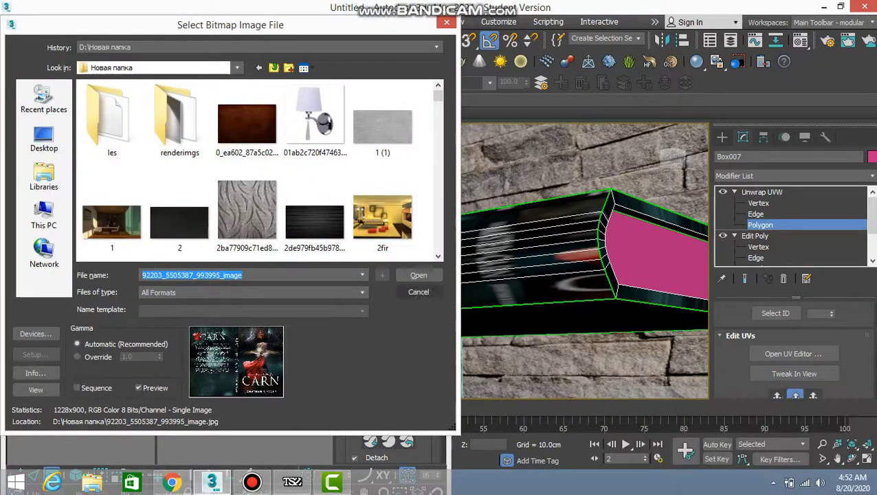
{"action": "left_click", "coordinate": [419, 275]}
{"action": "scroll", "coordinate": [169, 283], "scroll_direction": "down", "scroll_amount": 3}
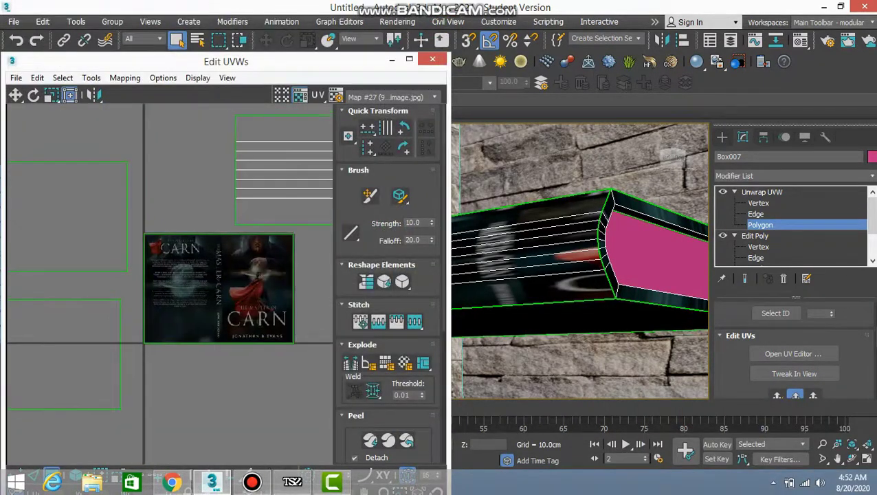
Move the upper cover polygon's UVs onto the texture and scale them to fit the front cover artwork
{"action": "middle_click_drag", "start_coordinate": [579, 206], "coordinate": [579, 275], "text": "alt"}
{"action": "left_click", "coordinate": [579, 275]}
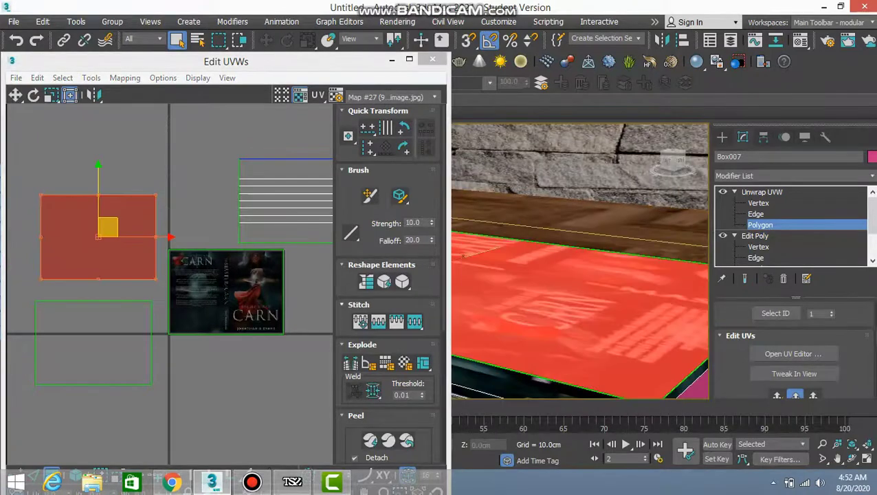
{"action": "left_click_drag", "start_coordinate": [99, 237], "coordinate": [244, 289]}
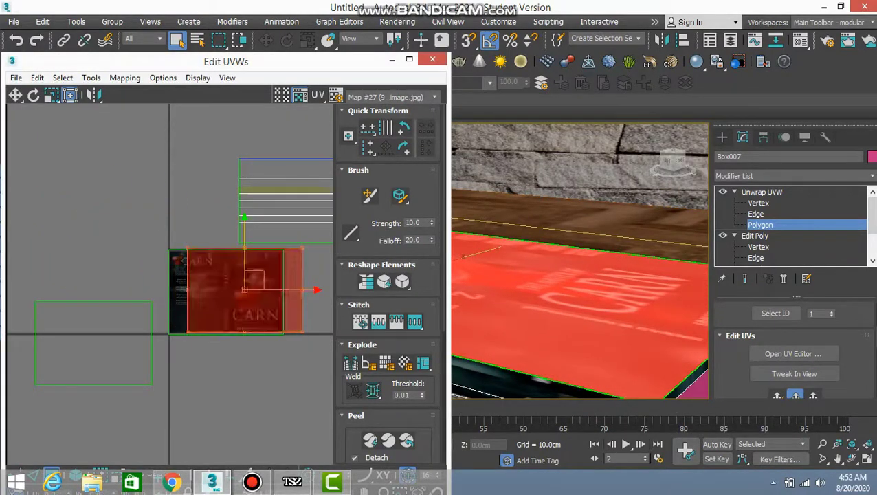
{"action": "left_click_drag", "start_coordinate": [302, 289], "coordinate": [283, 291]}
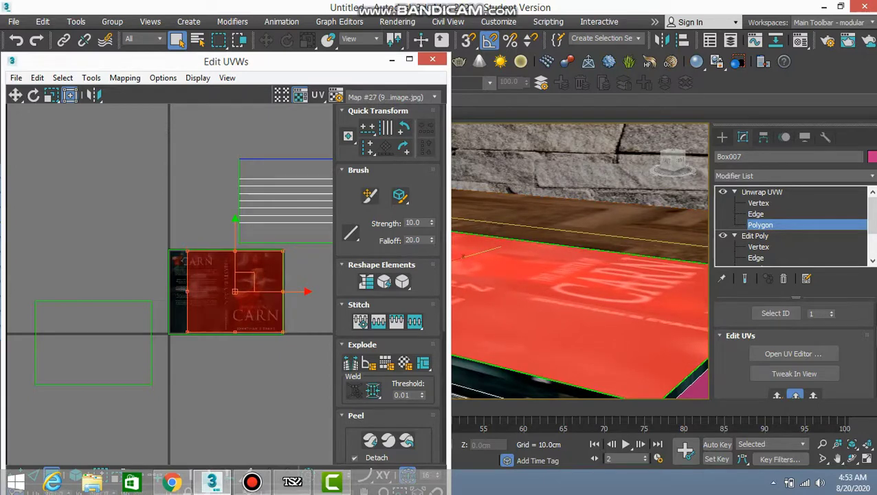
{"action": "left_click_drag", "start_coordinate": [186, 291], "coordinate": [231, 291]}
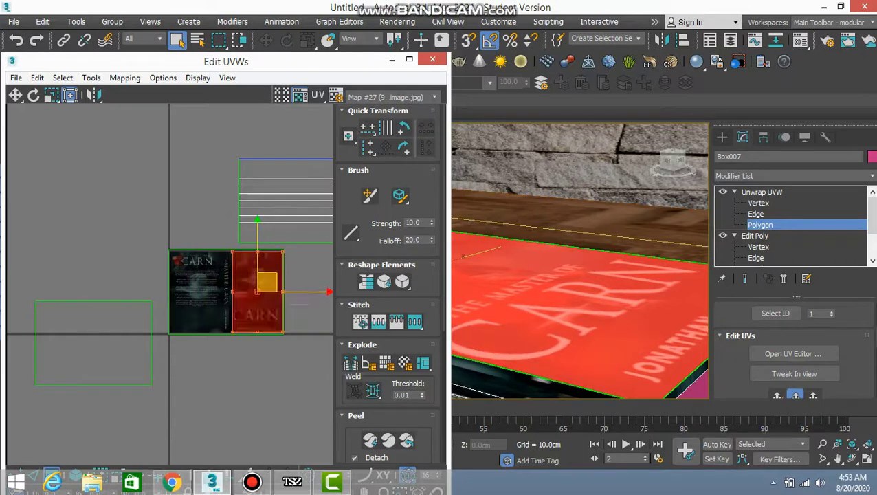
Move and scale the underside cover polygon's UVs to fit the back cover artwork on the texture
{"action": "left_click", "coordinate": [94, 343]}
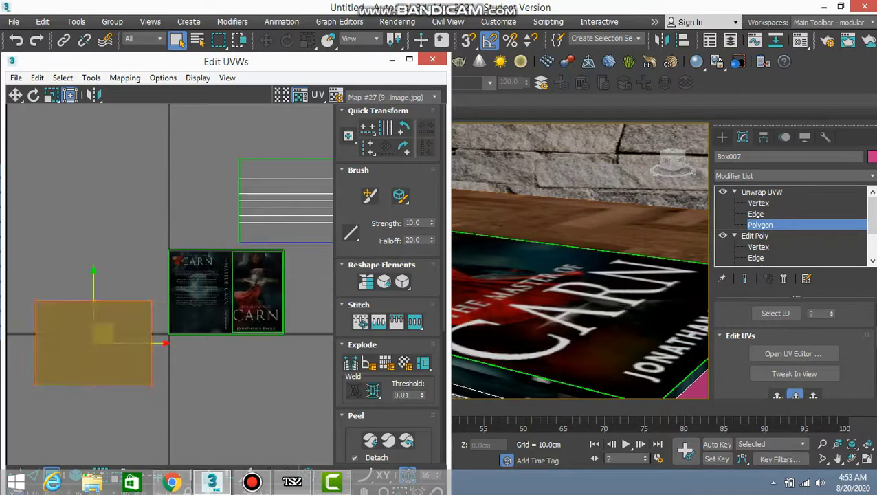
{"action": "left_click_drag", "start_coordinate": [93, 342], "coordinate": [193, 293]}
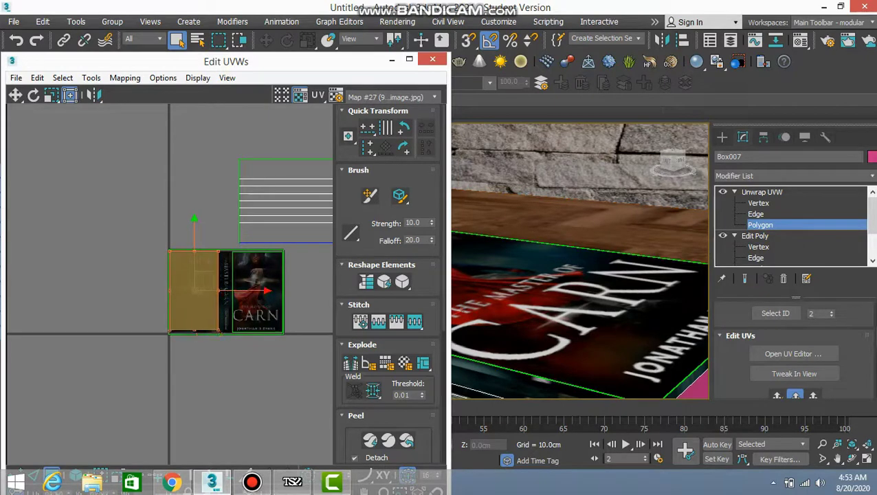
{"action": "left_click", "coordinate": [296, 261]}
Rotate the spine's UVs by a quarter turn so their strips run vertically
{"action": "middle_click_drag", "start_coordinate": [288, 233], "coordinate": [231, 232]}
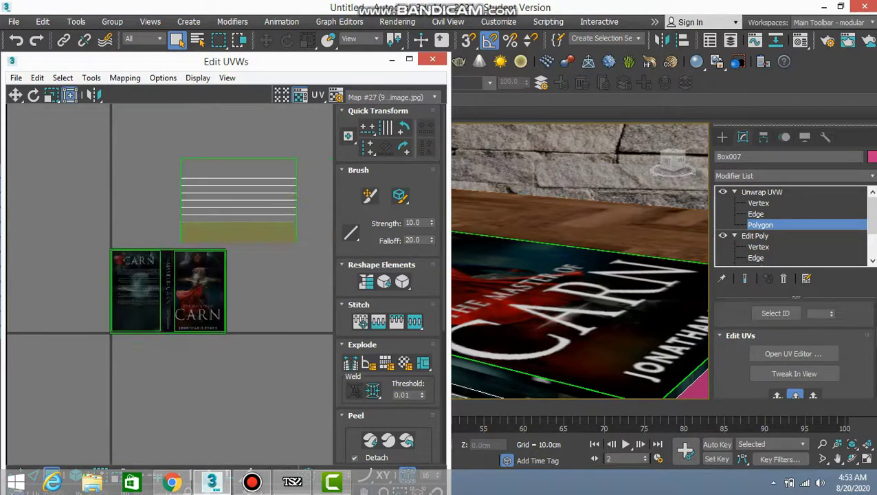
{"action": "left_click", "coordinate": [245, 195]}
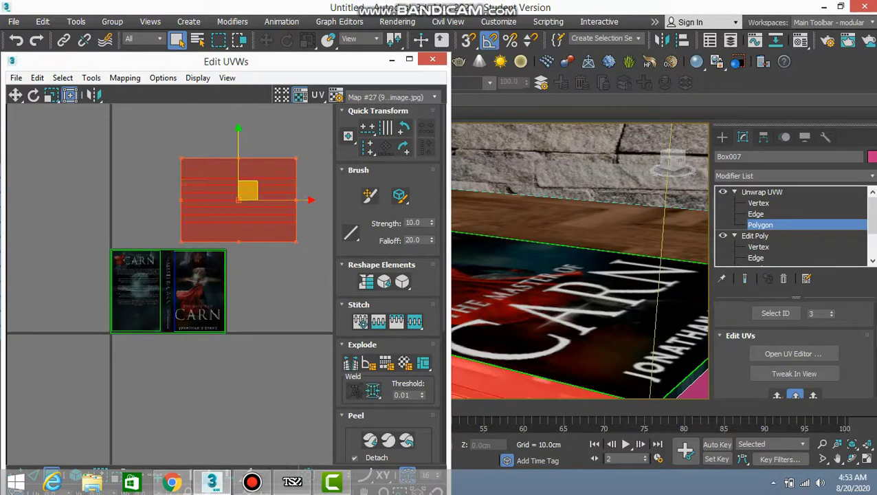
{"action": "key", "text": "e"}
{"action": "left_click_drag", "start_coordinate": [244, 171], "coordinate": [237, 200]}
{"action": "key", "text": "w"}
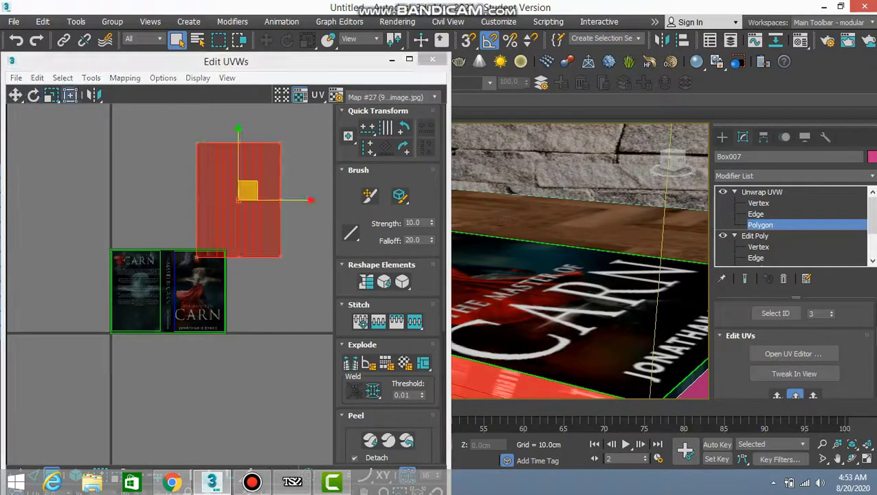
Move the spine's UVs onto the texture and scale them to fit the spine strip between the back and front cover artwork
{"action": "left_click_drag", "start_coordinate": [238, 200], "coordinate": [169, 290]}
{"action": "left_click_drag", "start_coordinate": [211, 234], "coordinate": [172, 250]}
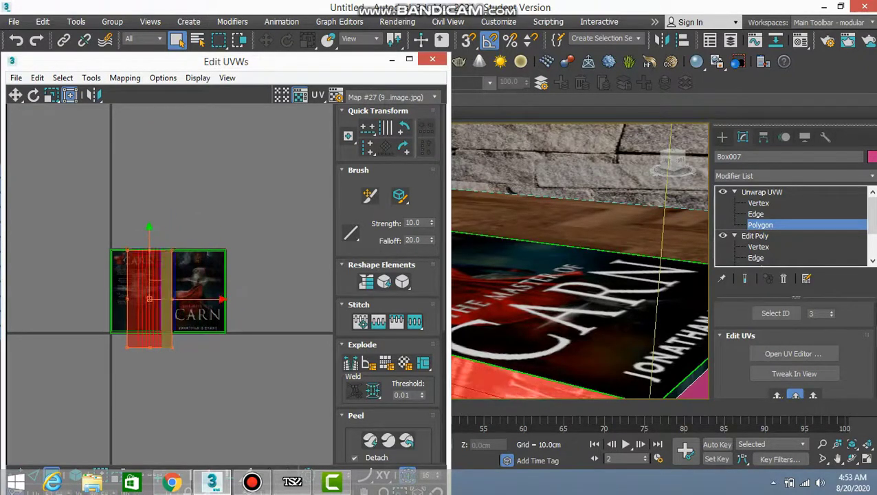
{"action": "scroll", "coordinate": [165, 285], "scroll_direction": "up", "scroll_amount": 6}
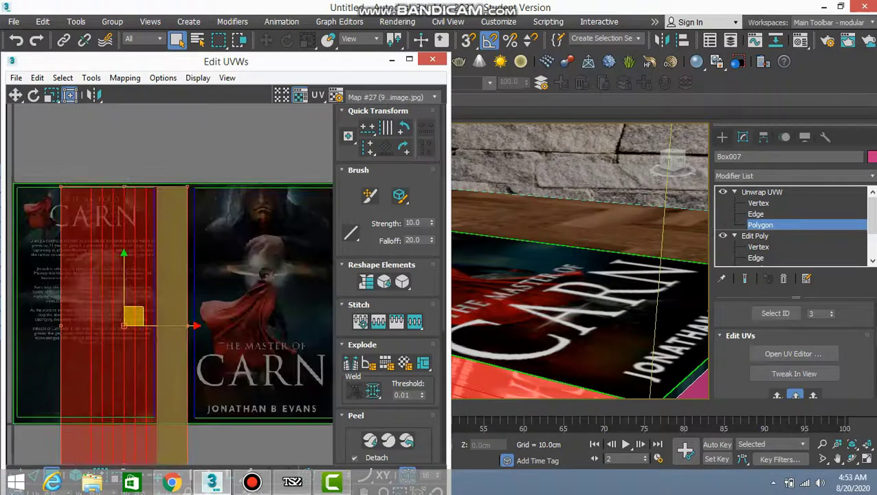
{"action": "left_click_drag", "start_coordinate": [187, 289], "coordinate": [192, 288]}
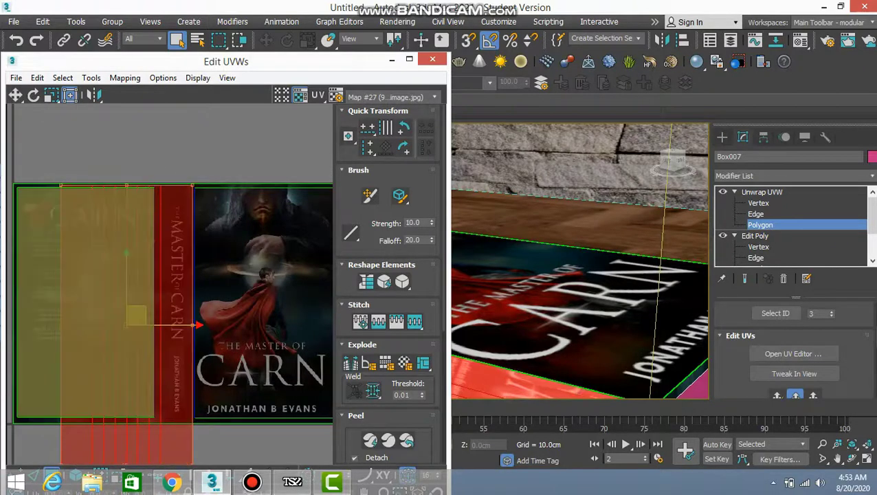
{"action": "left_click_drag", "start_coordinate": [61, 302], "coordinate": [161, 302]}
{"action": "middle_click_drag", "start_coordinate": [184, 314], "coordinate": [176, 266]}
{"action": "left_click_drag", "start_coordinate": [163, 415], "coordinate": [162, 372]}
{"action": "key", "text": "z"}
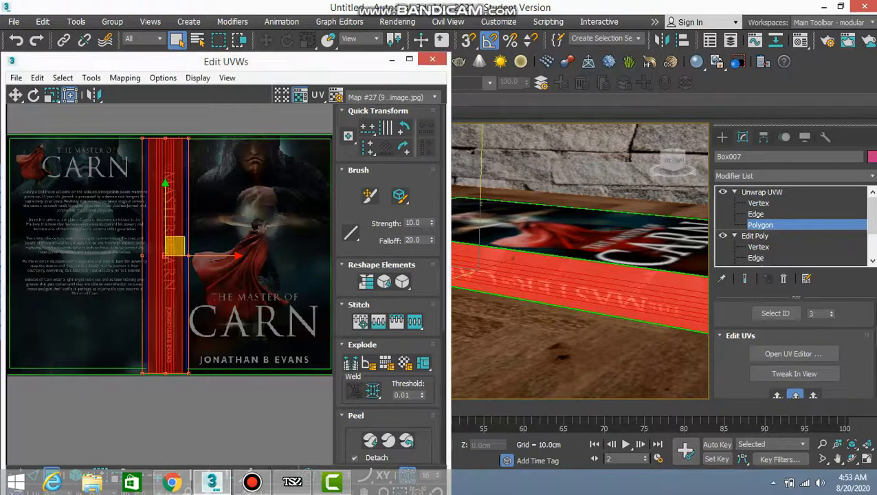
Rotate the spine's UVs by 180 degrees so the spine lettering reads the right way up on the book
{"action": "key", "text": "ctrl+d"}
{"action": "left_click", "coordinate": [183, 246]}
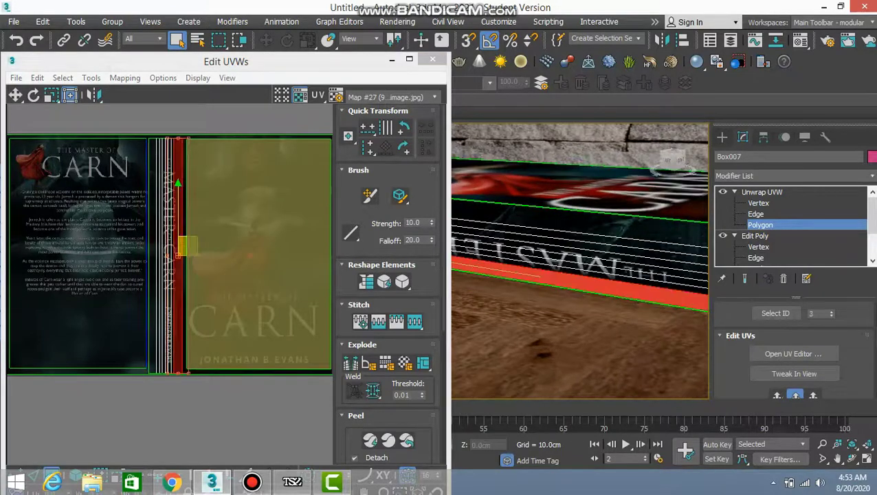
{"action": "left_click_drag", "start_coordinate": [183, 247], "coordinate": [175, 246]}
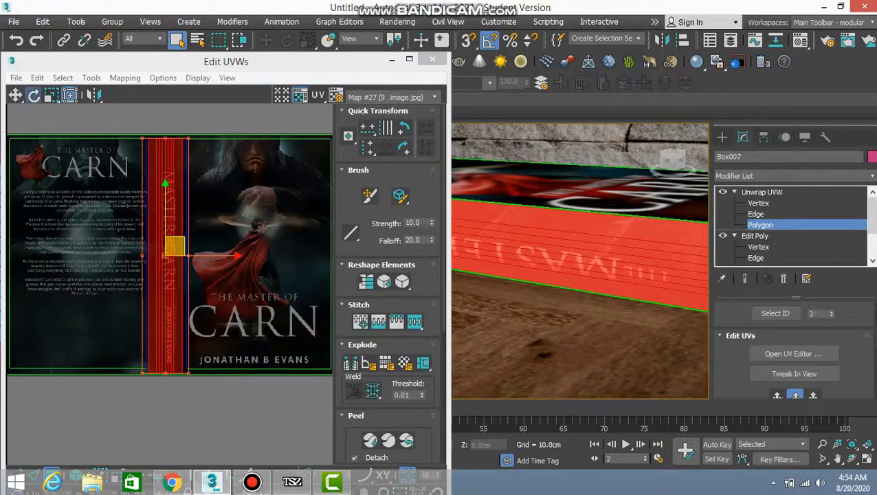
{"action": "key", "text": "ctrl+d"}
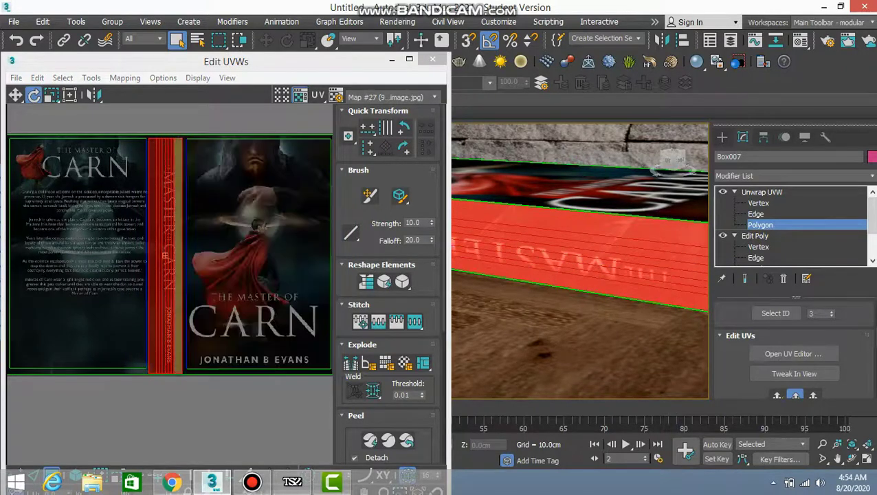
{"action": "left_click_drag", "start_coordinate": [166, 254], "coordinate": [165, 378]}
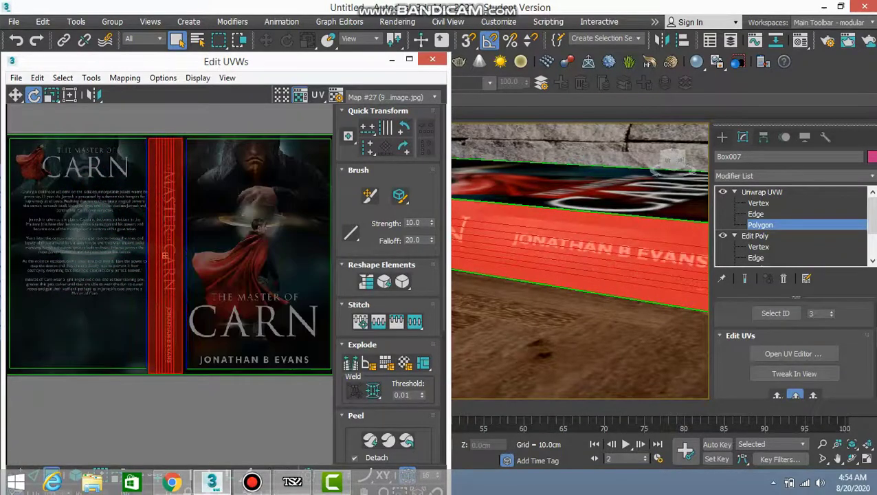
{"action": "scroll", "coordinate": [169, 254], "scroll_direction": "down", "scroll_amount": 2}
{"action": "mouse_move", "coordinate": [584, 261]}
{"action": "middle_mouse_down", "text": "alt"}
{"action": "mouse_move", "coordinate": [641, 152]}
{"action": "mouse_move", "coordinate": [593, 325]}
{"action": "mouse_move", "coordinate": [570, 275]}
{"action": "mouse_move", "coordinate": [519, 216]}
{"action": "mouse_move", "coordinate": [577, 275]}
{"action": "middle_mouse_up", "text": "alt"}
{"action": "scroll", "coordinate": [571, 275], "scroll_direction": "up", "scroll_amount": 3}
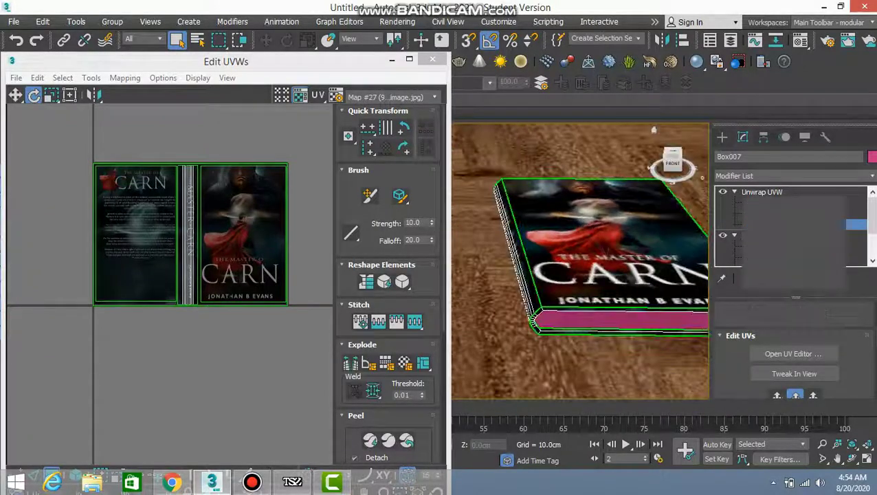
Assign the light striped 11 - Default material from the Material Editor to the book's page block
{"action": "left_click", "coordinate": [722, 137]}
{"action": "middle_click_drag", "start_coordinate": [393, 243], "coordinate": [376, 233], "text": "alt"}
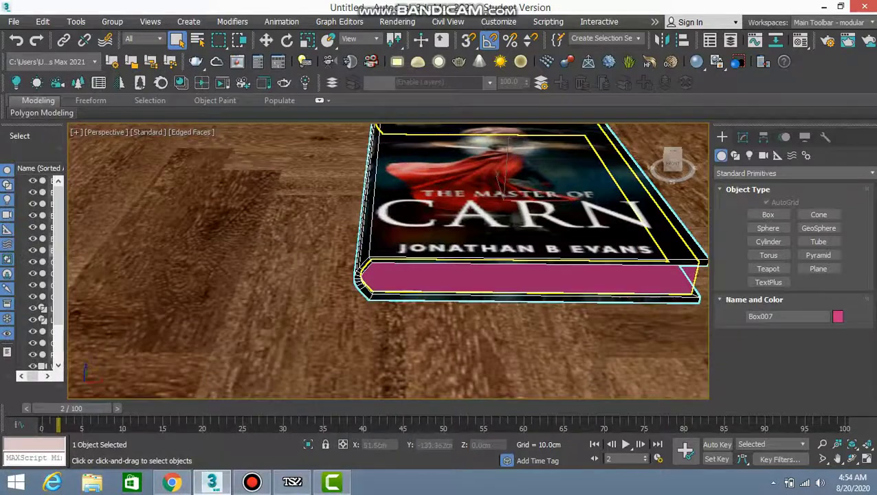
{"action": "key", "text": "m"}
{"action": "left_click", "coordinate": [725, 186]}
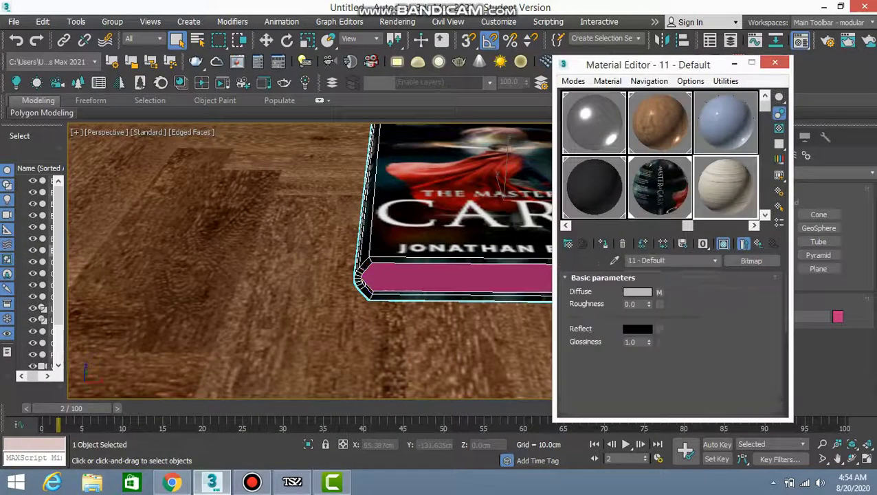
{"action": "middle_click_drag", "start_coordinate": [502, 175], "coordinate": [326, 149], "text": "alt"}
{"action": "key", "text": "w"}
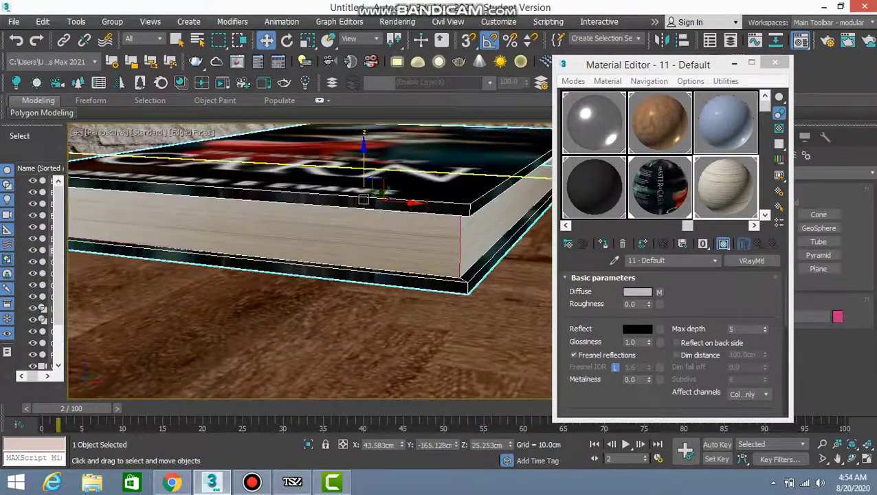
{"action": "left_click", "coordinate": [252, 482]}
{"action": "scroll", "coordinate": [360, 274], "scroll_direction": "down", "scroll_amount": 5}
{"action": "middle_click_drag", "start_coordinate": [360, 274], "coordinate": [320, 247], "text": "alt"}
{"action": "scroll", "coordinate": [323, 261], "scroll_direction": "up", "scroll_amount": 3}
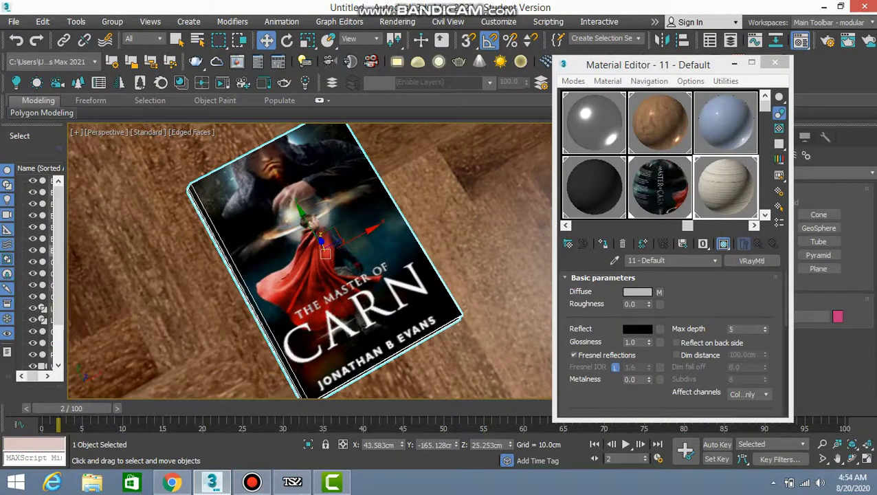
{"action": "key", "text": "alt+Tab"}
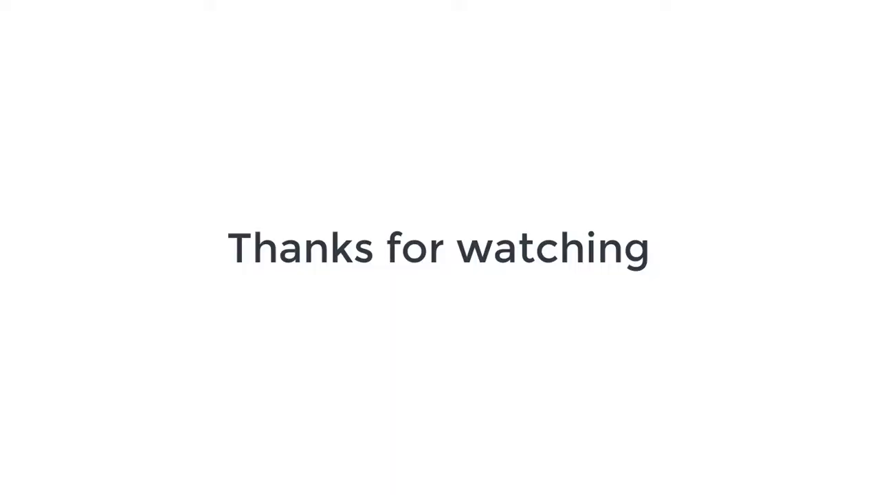